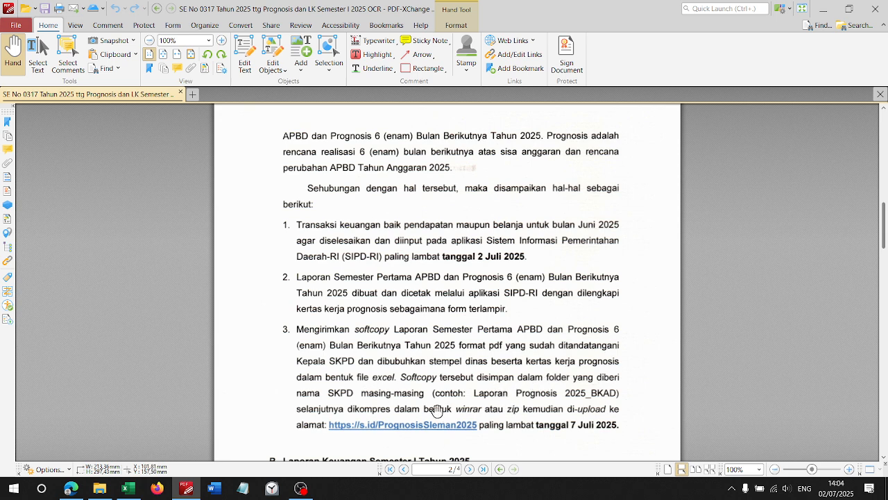
Step: Switch to the browser and view the note on comparing the SIKD and SIPD LRA versions in the Gmail Pembuku Puskesmas workbook
{"action": "key", "text": "alt+Tab"}
{"action": "key", "text": "alt+Tab"}
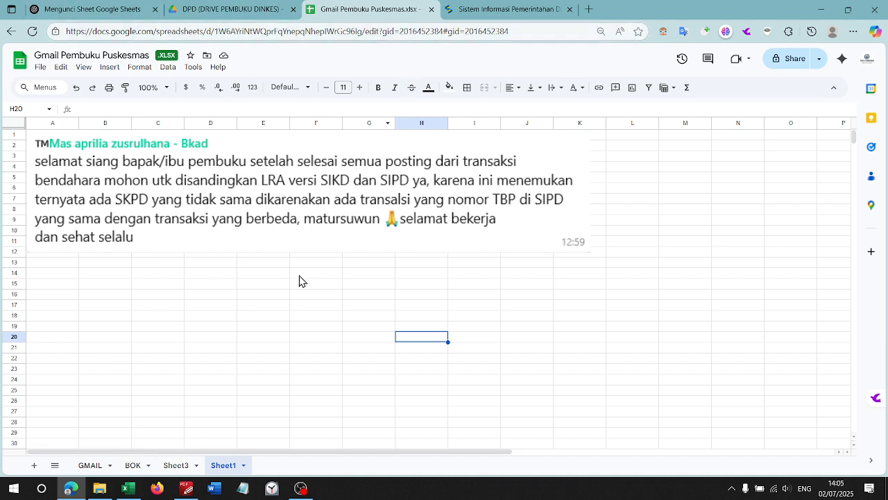
{"action": "key", "text": "alt+Tab"}
{"action": "key", "text": "Escape"}
Step: Open the OK SIS - LRA spreadsheet in a new tab from its Google Sheets link in the clipboard history
{"action": "key", "text": "ctrl+t"}
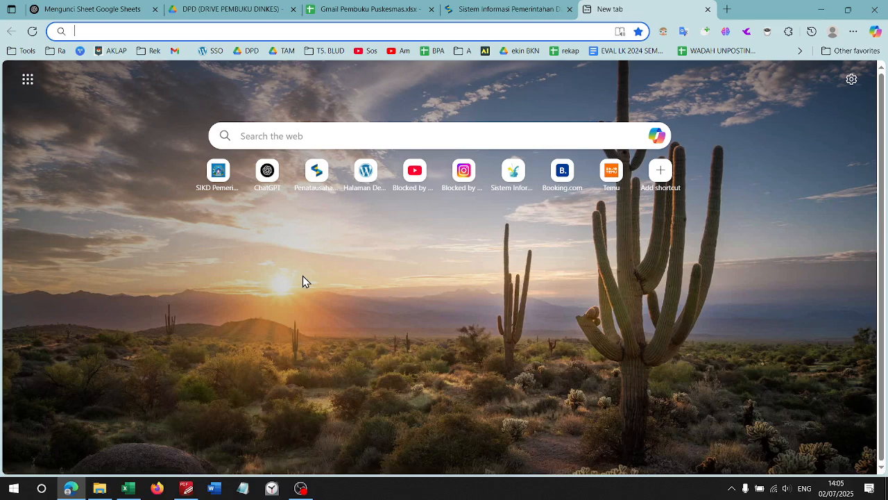
{"action": "key", "text": "super+v"}
{"action": "key", "text": "Down"}
{"action": "key", "text": "Down"}
{"action": "key", "text": "Down"}
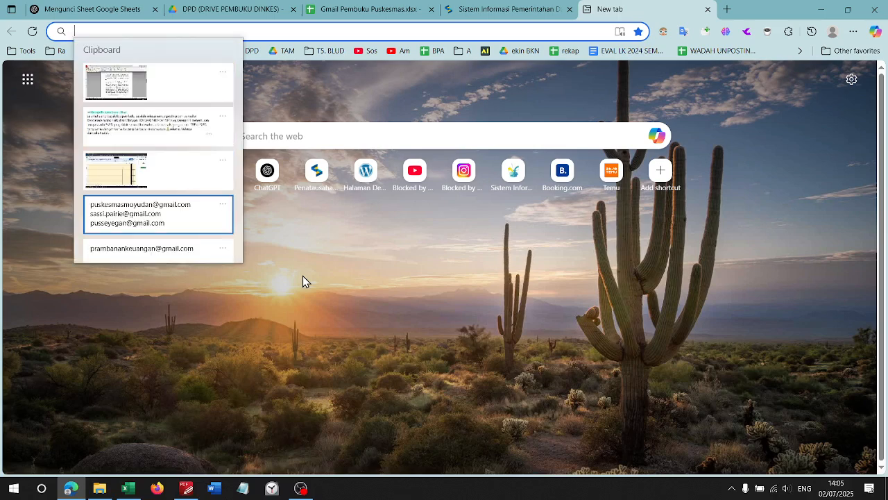
{"action": "key", "text": "Down"}
{"action": "key", "text": "Down"}
{"action": "key", "text": "Down"}
{"action": "key", "text": "Down"}
{"action": "key", "text": "Down"}
{"action": "key", "text": "Down"}
{"action": "key", "text": "Down"}
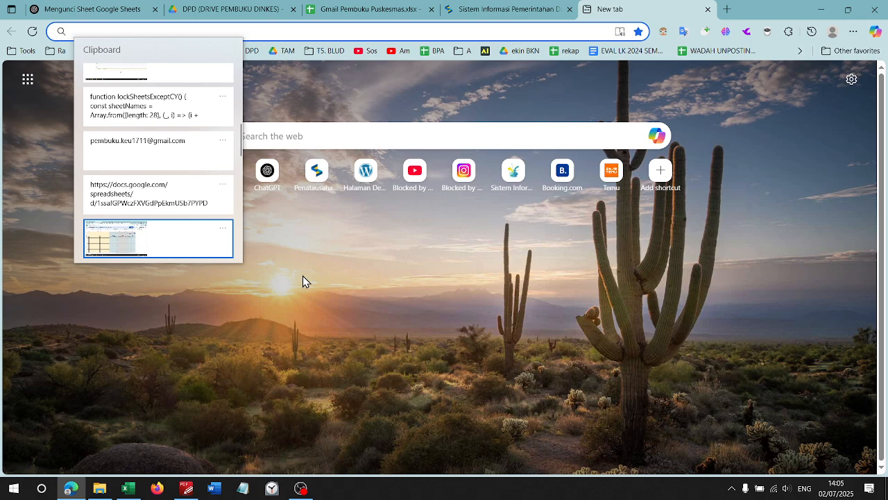
{"action": "key", "text": "Up"}
{"action": "key", "text": "Return"}
{"action": "key", "text": "Return"}
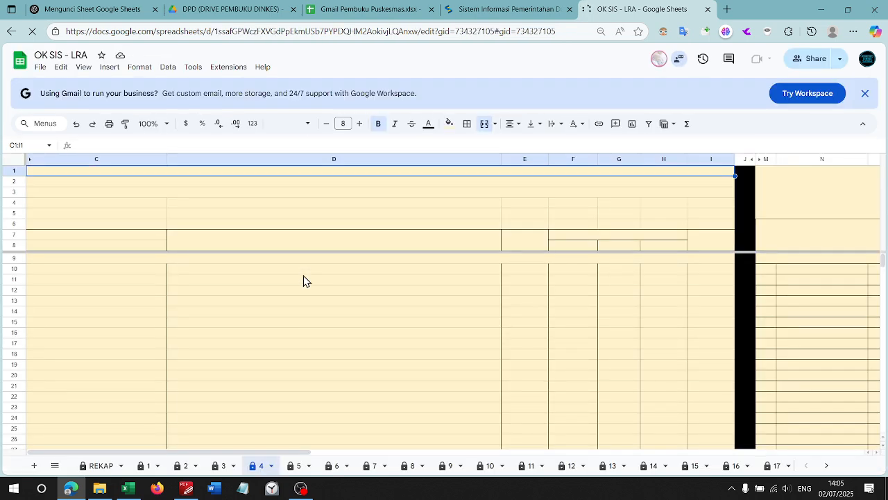
Step: Open sheet 2 of the OK SIS - LRA spreadsheet and end the break reminder
{"action": "key", "text": "ctrl+3"}
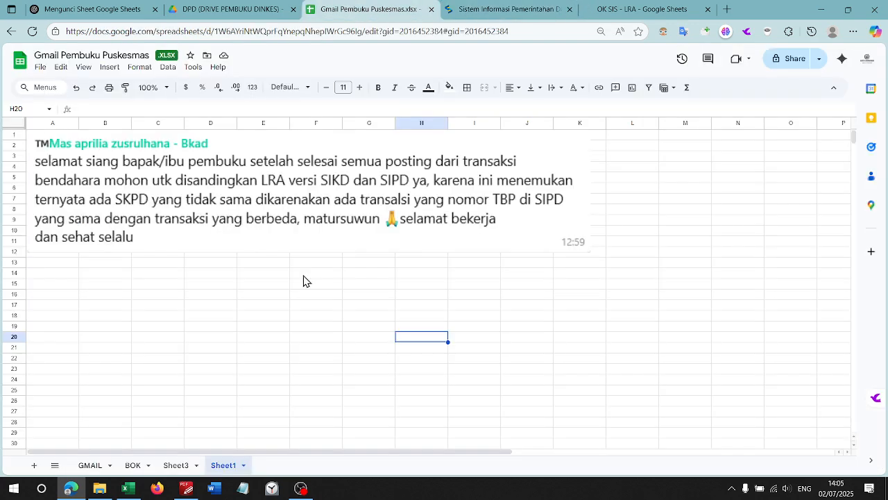
{"action": "key", "text": "ctrl+Tab"}
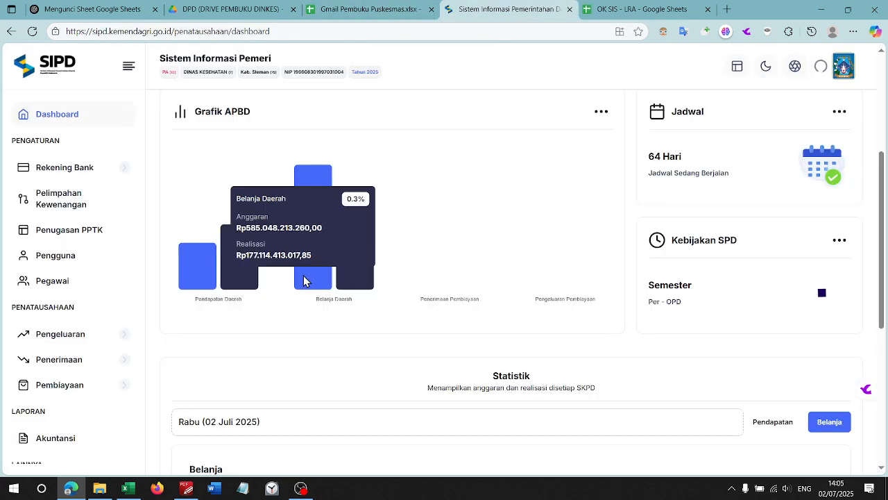
{"action": "key", "text": "ctrl+Tab"}
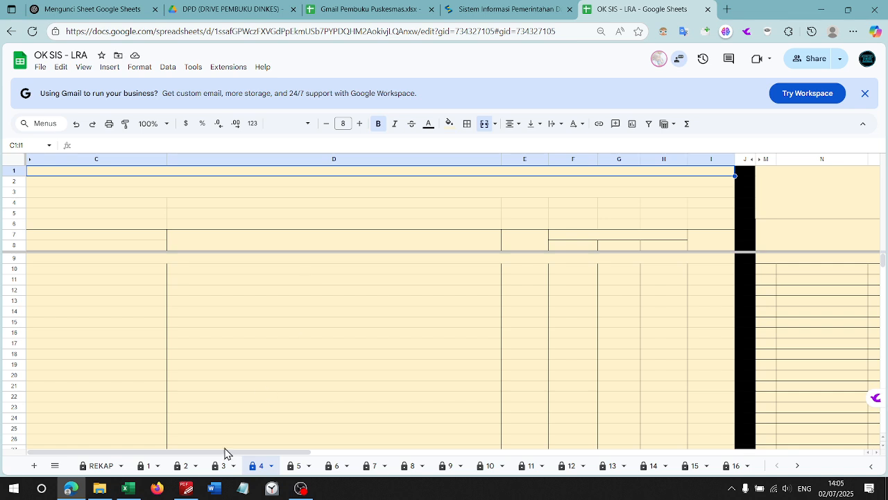
{"action": "left_click", "coordinate": [180, 466]}
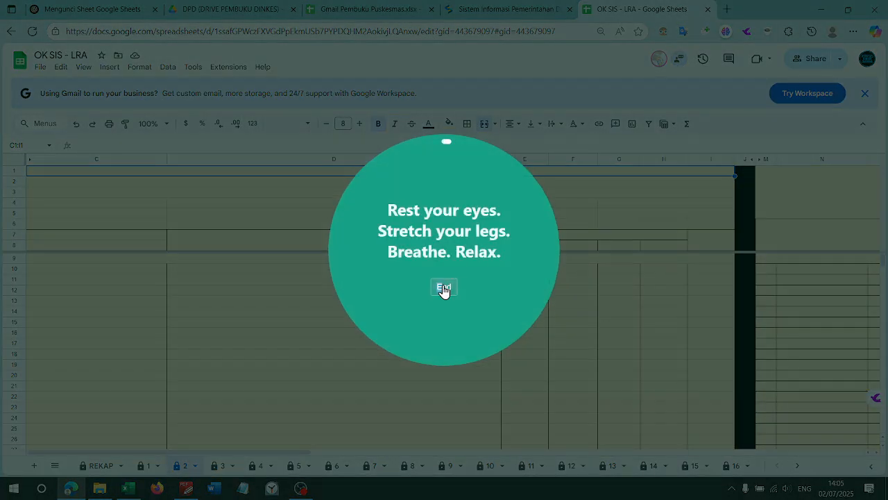
{"action": "left_click", "coordinate": [444, 289]}
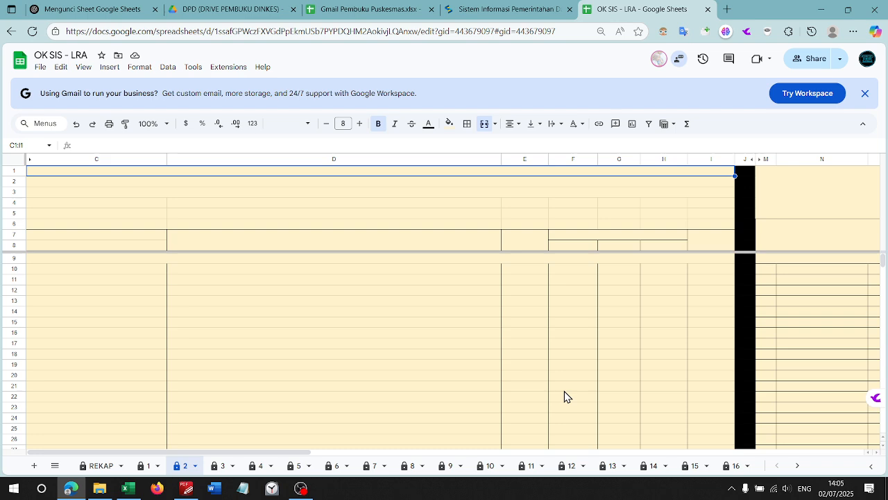
{"action": "left_click", "coordinate": [443, 272]}
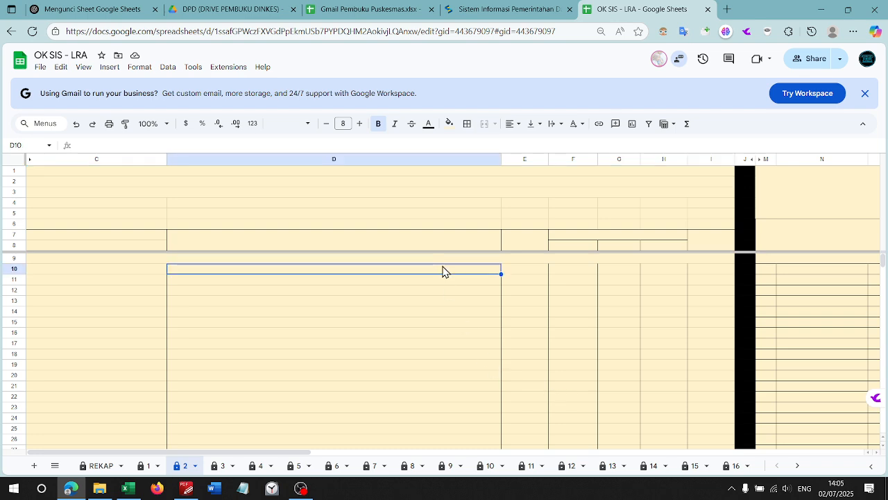
Step: Open a new InPrivate browser window and go to sikd.slemankab.go.id
{"action": "key", "text": "alt+Tab"}
{"action": "key", "text": "alt+shift+Tab"}
{"action": "key", "text": "ctrl+shift+n"}
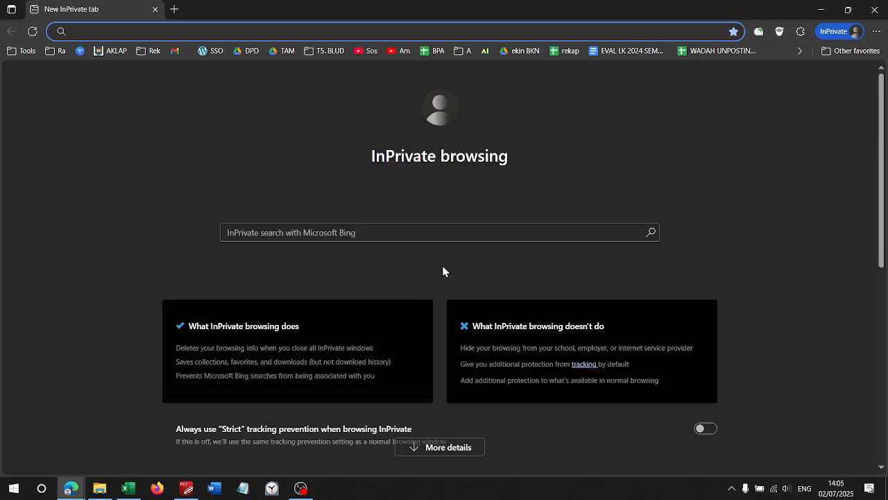
{"action": "type", "text": "sikd.slemankab.go.id"}
{"action": "key", "text": "Return"}
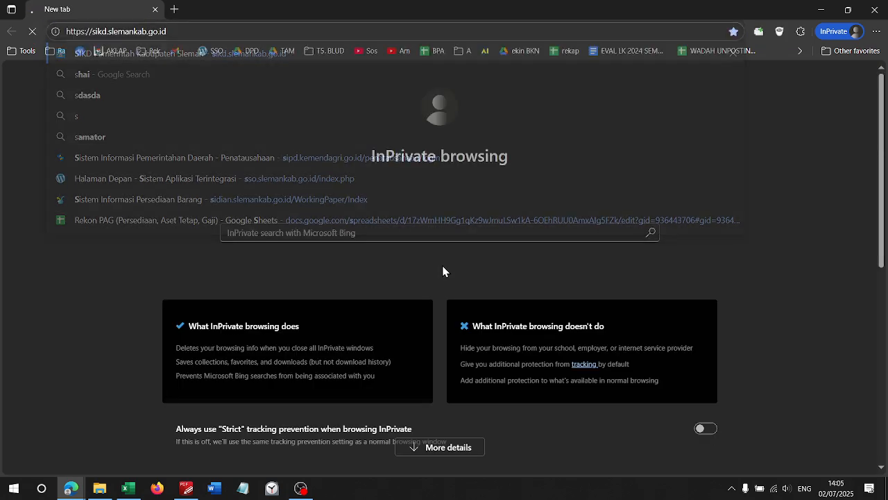
Step: Log in to SIKD 2025 with the saved account username and password
{"action": "left_click", "coordinate": [517, 273]}
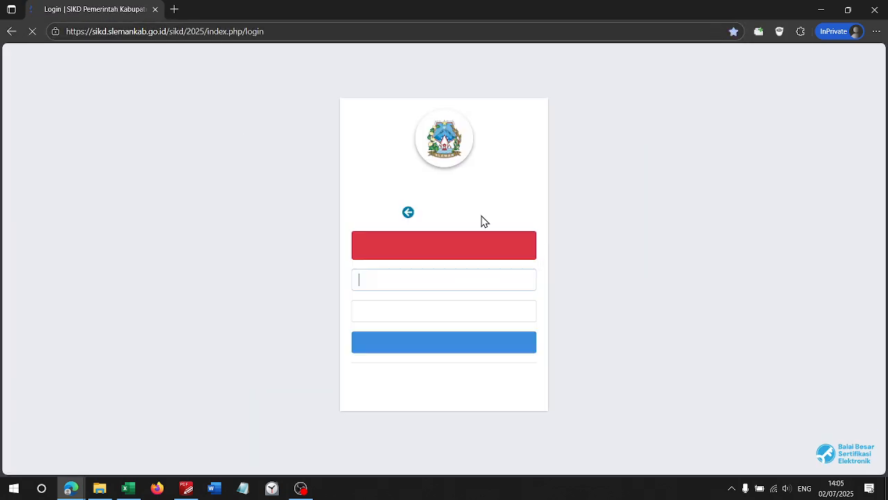
{"action": "left_click", "coordinate": [410, 281]}
{"action": "left_click", "coordinate": [409, 321]}
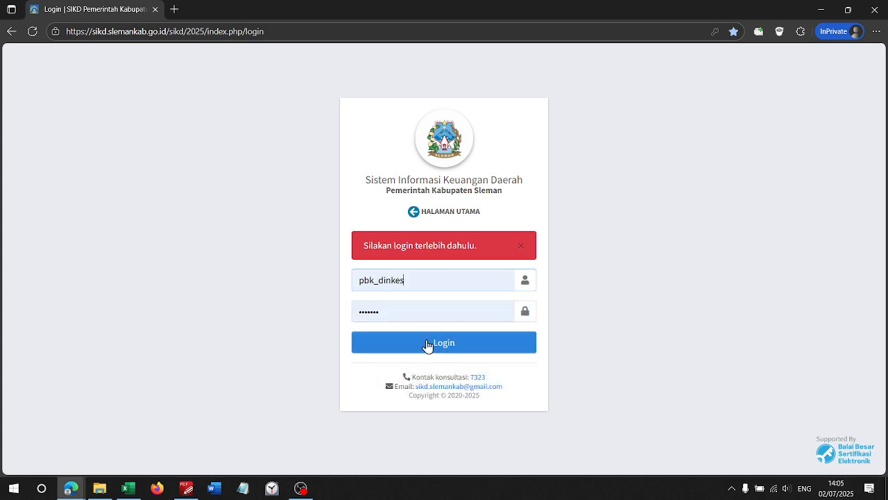
{"action": "left_click", "coordinate": [427, 343]}
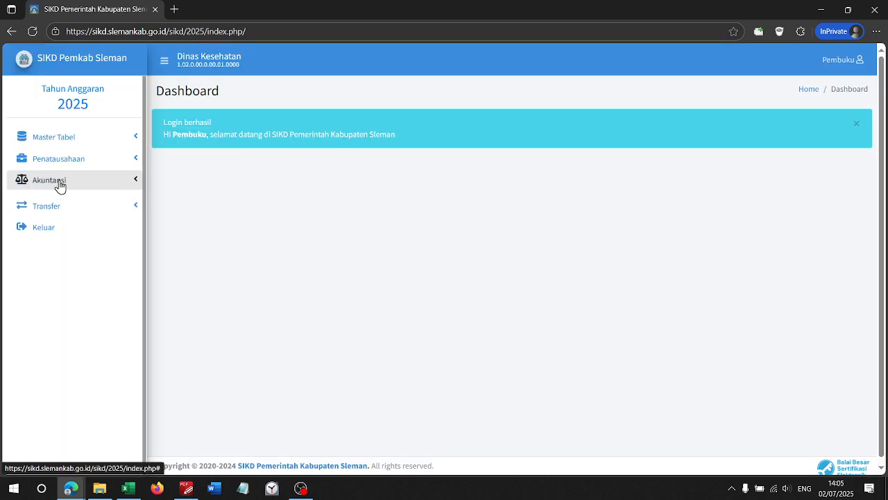
Step: Open the Dinkes financial report form for LRA Rekening in the accounting section
{"action": "left_click", "coordinate": [33, 185]}
{"action": "left_click", "coordinate": [122, 285]}
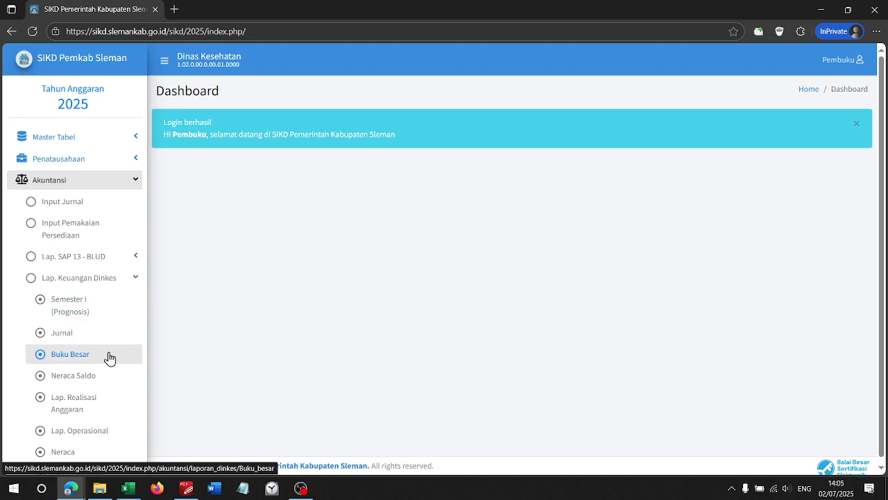
{"action": "scroll", "coordinate": [109, 357], "scroll_direction": "down", "scroll_amount": 3}
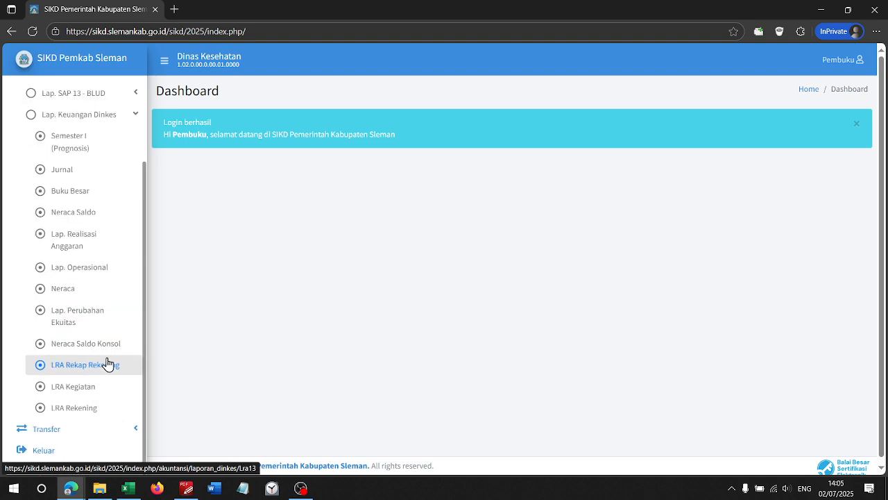
{"action": "left_click", "coordinate": [109, 415]}
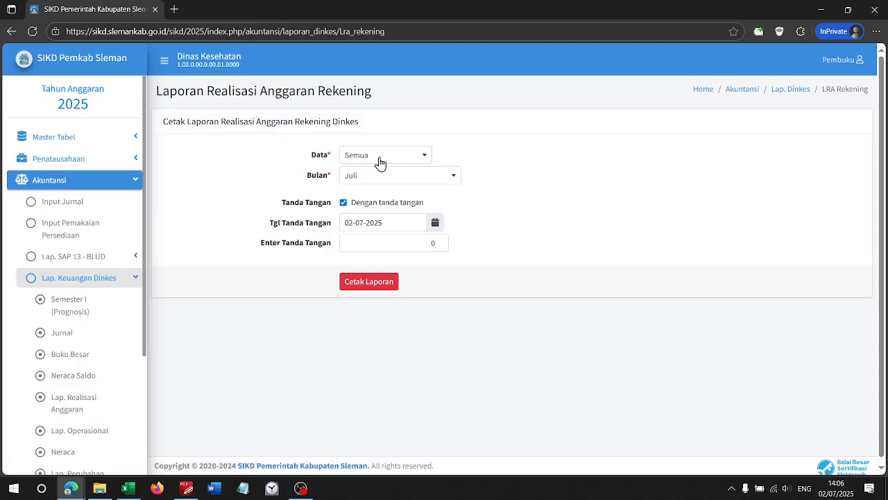
Step: Generate the LRA Rekening report per UPTD for Pusat Kesehatan Masyarakat Gamping II, month Juni
{"action": "left_click", "coordinate": [380, 161]}
{"action": "left_click", "coordinate": [392, 188]}
{"action": "left_click", "coordinate": [374, 177]}
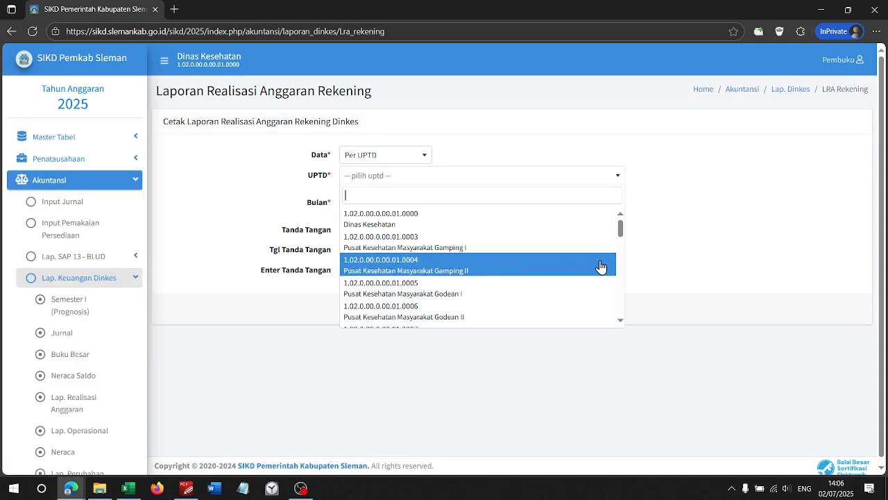
{"action": "left_click", "coordinate": [495, 267]}
{"action": "left_click", "coordinate": [397, 207]}
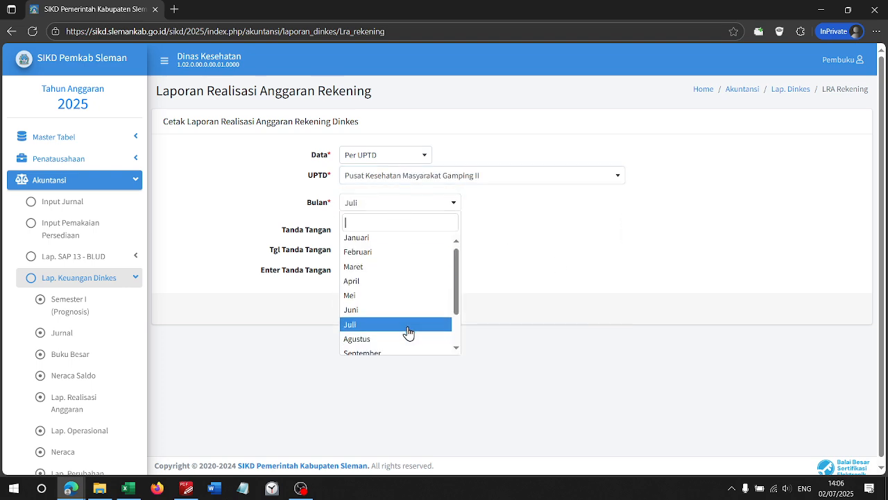
{"action": "scroll", "coordinate": [406, 329], "scroll_direction": "down", "scroll_amount": 3}
{"action": "left_click", "coordinate": [382, 268]}
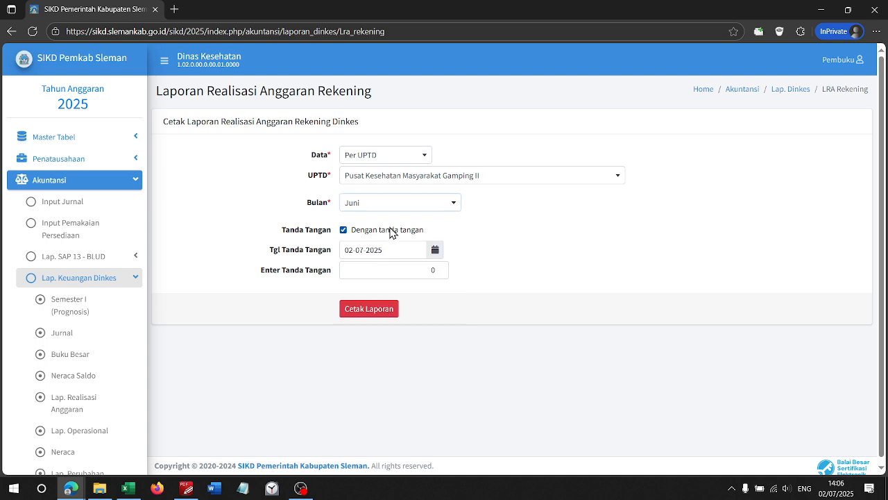
{"action": "left_click", "coordinate": [390, 315]}
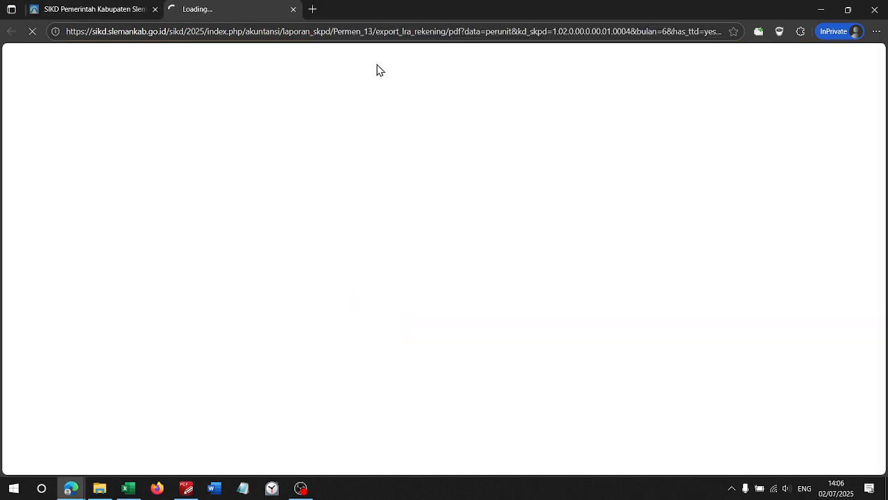
{"action": "left_click", "coordinate": [117, 10]}
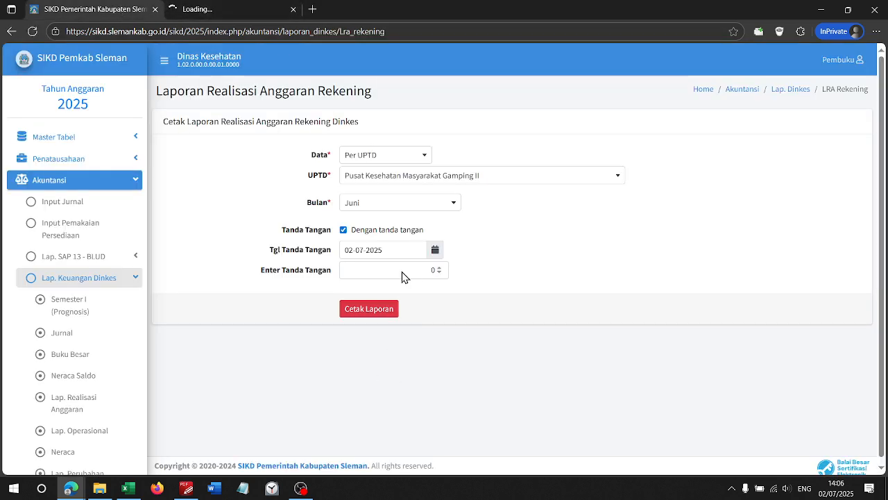
{"action": "left_click", "coordinate": [388, 316]}
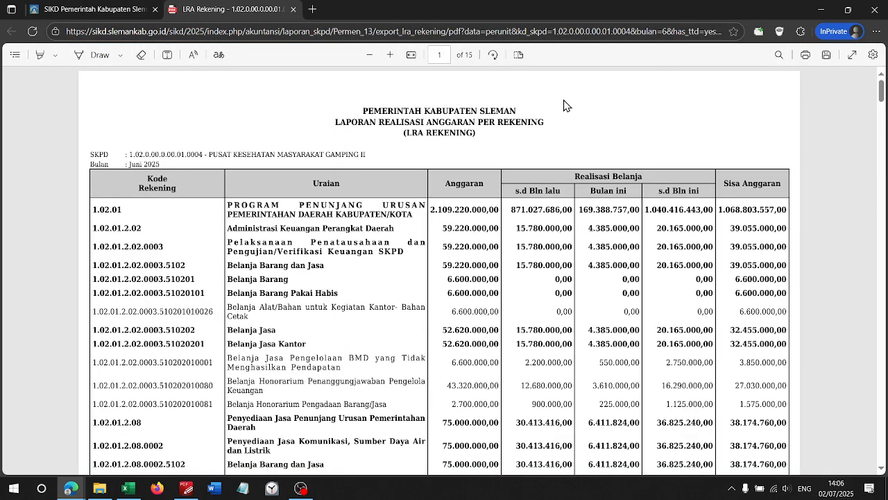
Step: Download the report as a spreadsheet by replacing "pdf" with "excel" in its export URL
{"action": "double_click", "coordinate": [454, 31]}
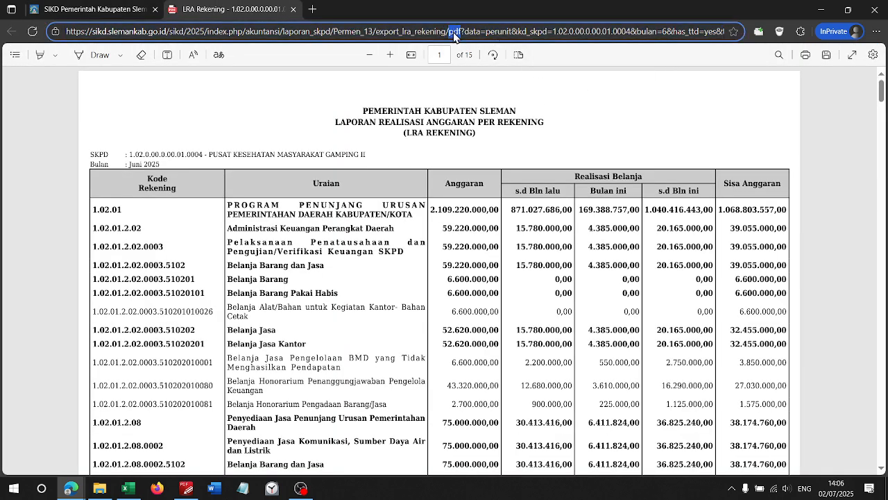
{"action": "type", "text": "exce"}
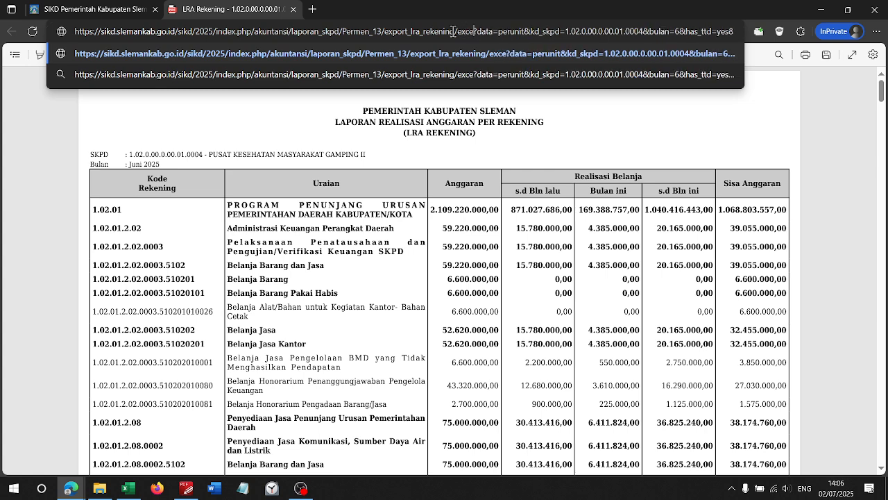
{"action": "type", "text": "l"}
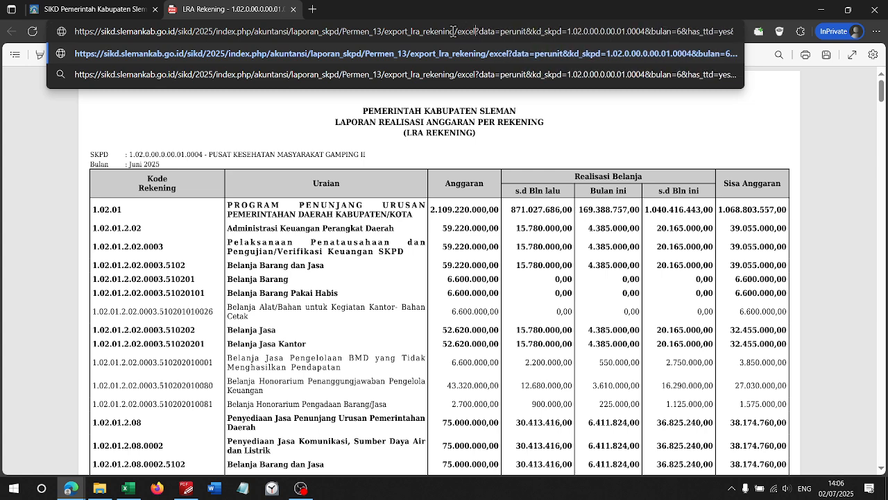
{"action": "key", "text": "Return"}
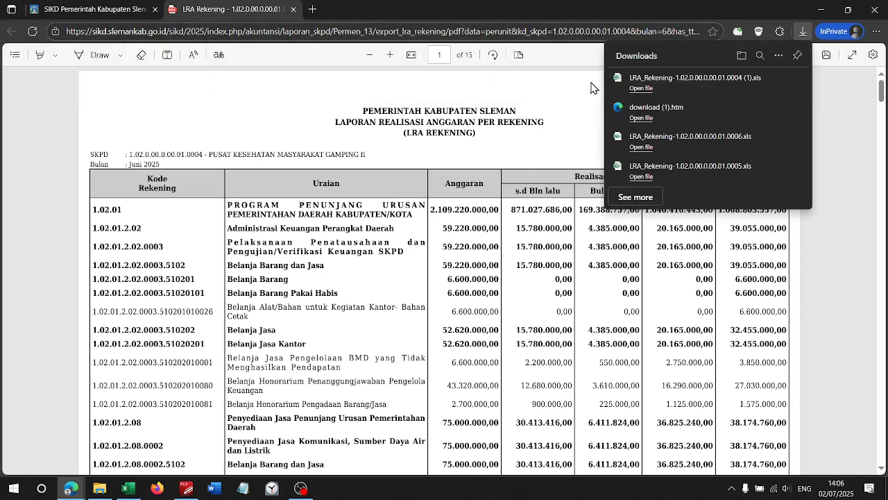
Step: Open the downloaded LRA_Rekening-1.02.0.00.0.00.01.0004 (1).xls in Excel and enable editing
{"action": "left_click", "coordinate": [642, 89]}
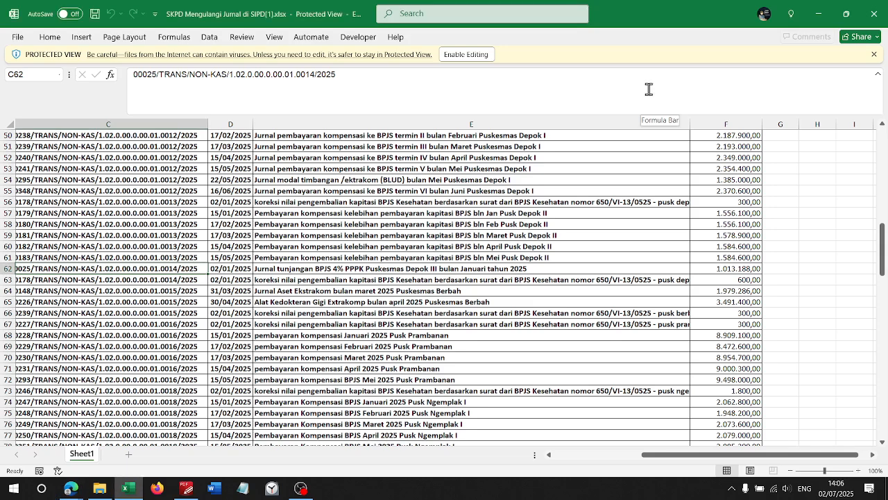
{"action": "left_click", "coordinate": [475, 283]}
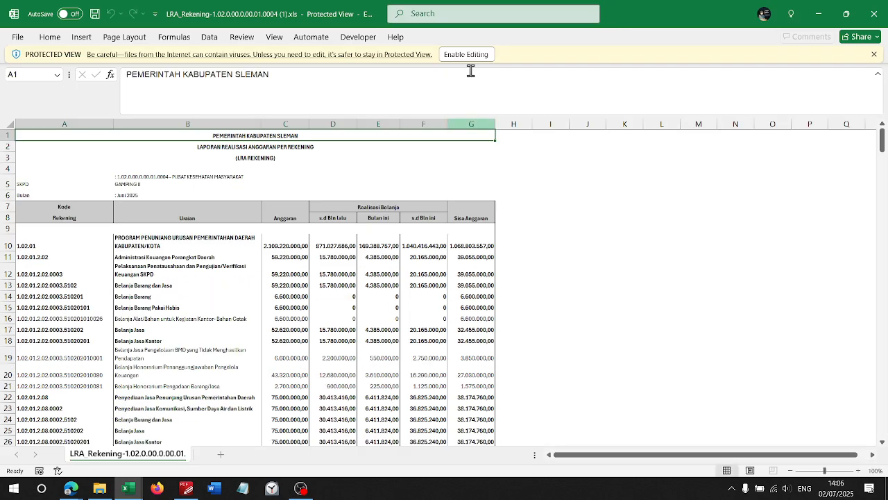
{"action": "left_click", "coordinate": [470, 54]}
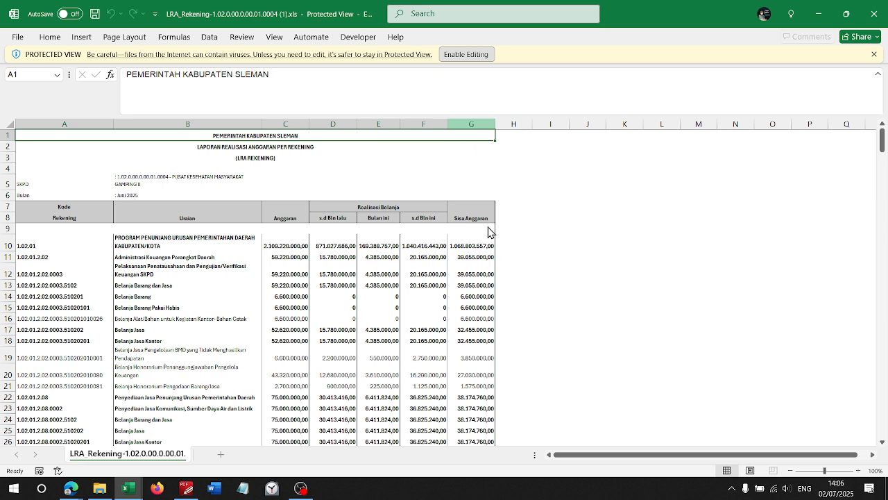
{"action": "left_click", "coordinate": [466, 54]}
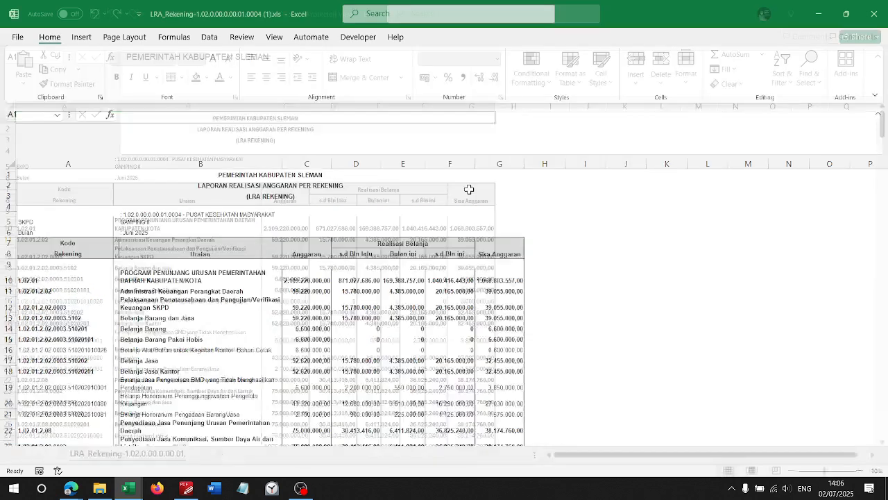
Step: Copy the whole LRA Rekening table from Excel and paste it into sheet 2 of OK SIS - LRA, starting at cell C1
{"action": "left_click_drag", "start_coordinate": [503, 161], "coordinate": [2, 162]}
{"action": "key", "text": "ctrl+c"}
{"action": "key", "text": "alt+Tab"}
{"action": "key", "text": "alt+Tab"}
{"action": "key", "text": "alt+Tab"}
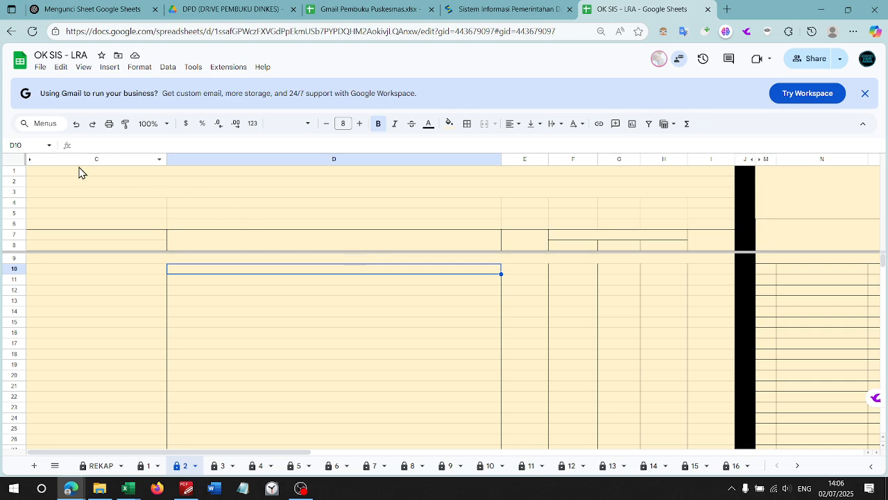
{"action": "left_click", "coordinate": [79, 173]}
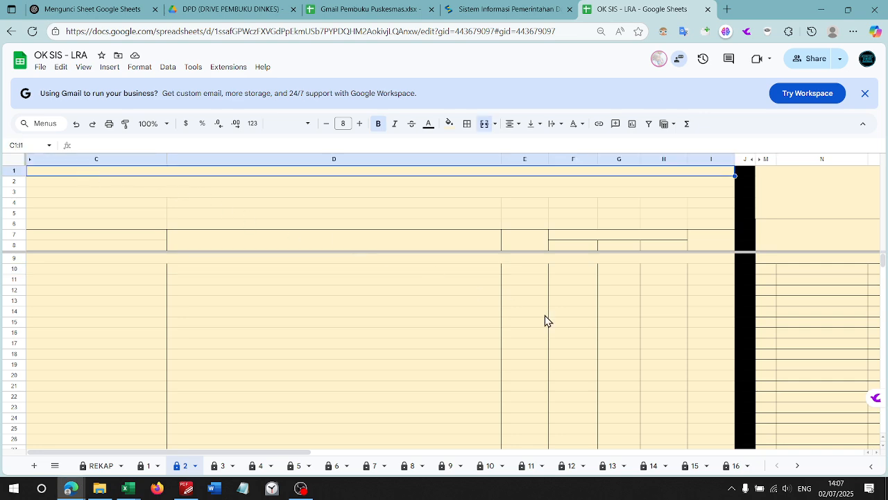
{"action": "key", "text": "ctrl+v"}
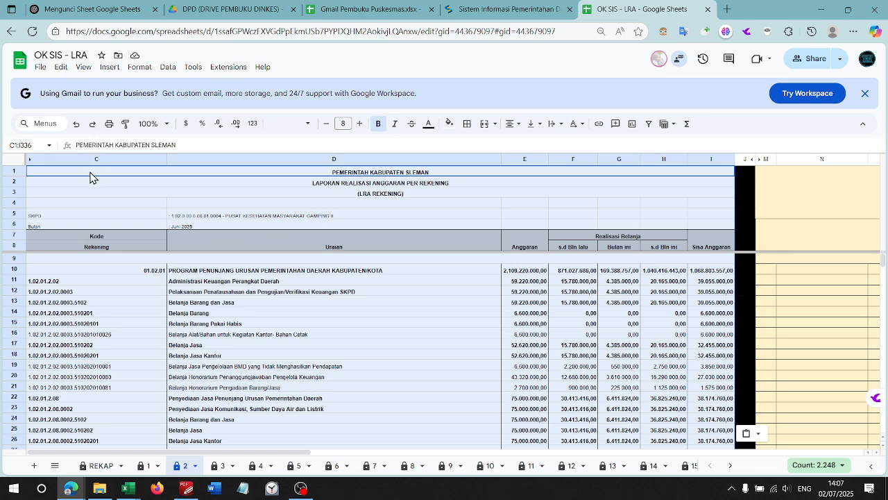
{"action": "scroll", "coordinate": [384, 362], "scroll_direction": "right", "scroll_amount": 5}
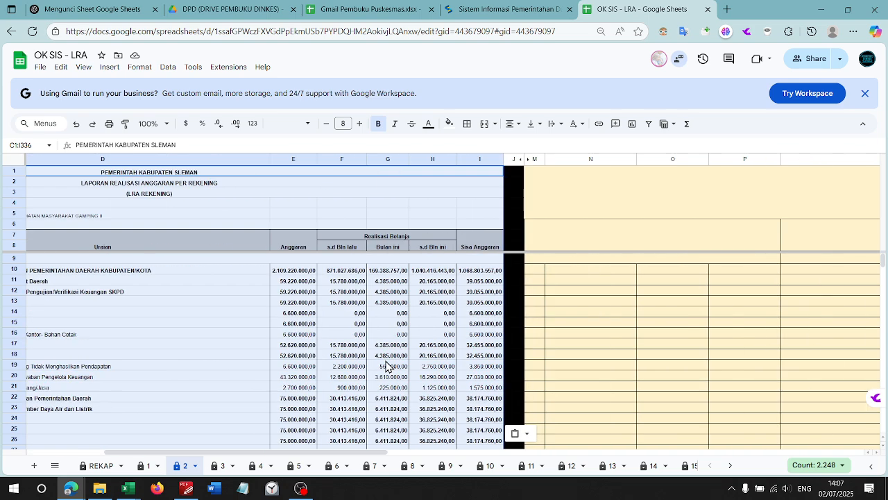
Step: Switch to the InPrivate browser window and open sipd.kemendagri.go.id/penatausahaan/login in a new tab
{"action": "key", "text": "alt+Tab"}
{"action": "key", "text": "alt+Tab"}
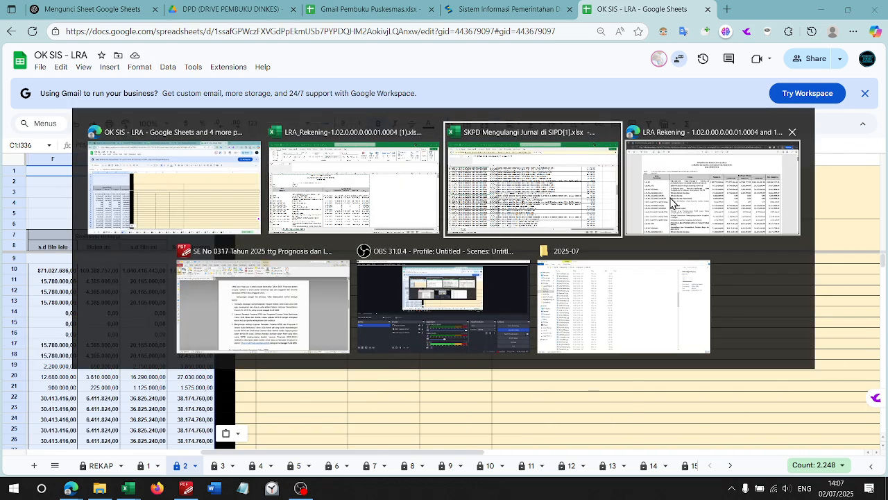
{"action": "key", "text": "alt+Tab"}
{"action": "left_click", "coordinate": [313, 12]}
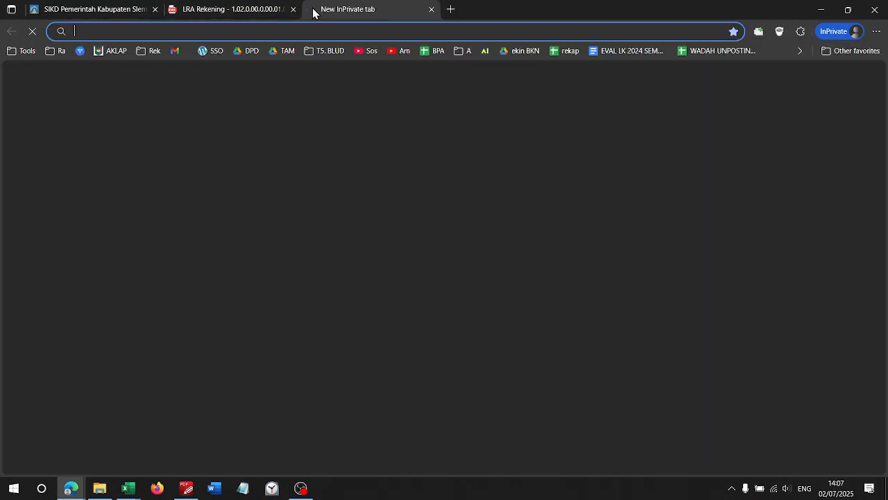
{"action": "type", "text": "sipd.kemendagri.go.id/penatausahaan/login"}
{"action": "key", "text": "Return"}
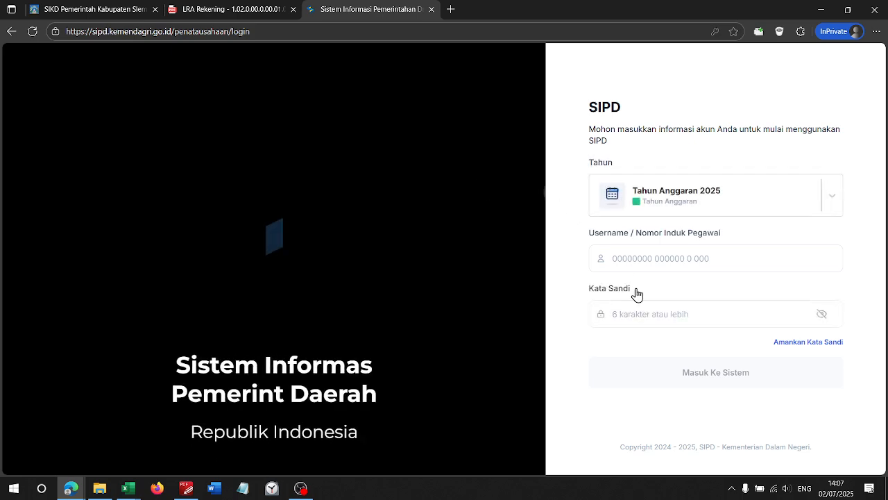
Step: Submit the saved username and password for Tahun Anggaran 2025 and choose the Pengguna Anggaran role of Dinas Kesehatan
{"action": "left_click", "coordinate": [645, 256]}
{"action": "left_click", "coordinate": [678, 311]}
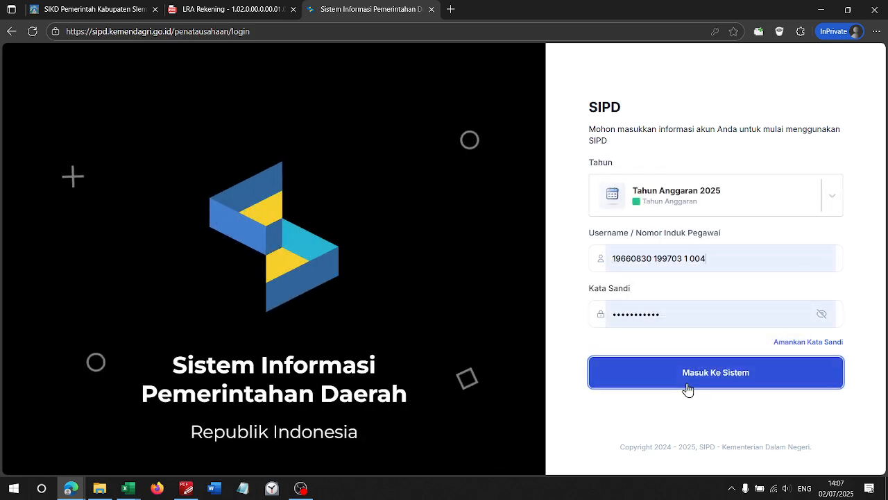
{"action": "left_click", "coordinate": [683, 380]}
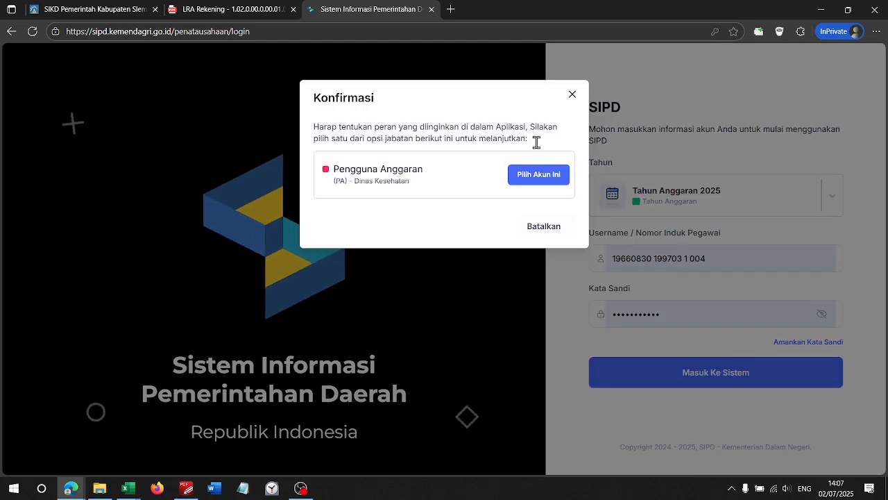
{"action": "left_click", "coordinate": [553, 177]}
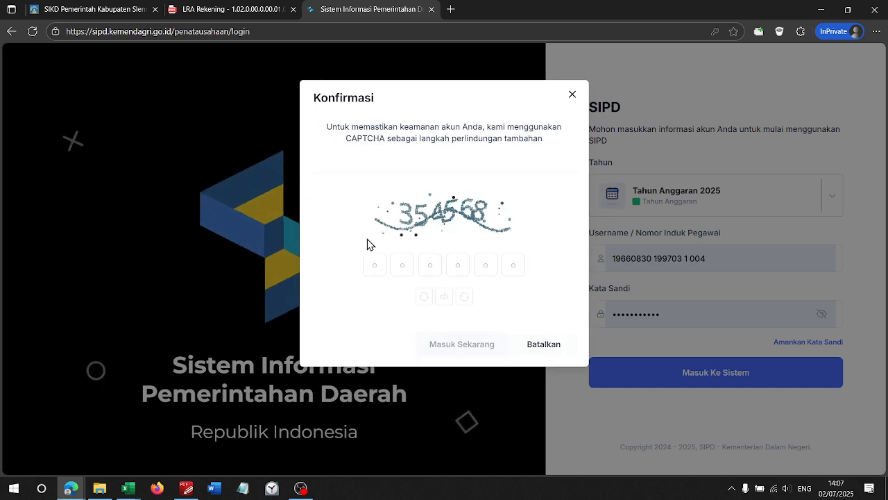
Step: Enter the CAPTCHA verification code to finish the login and hide the update notice on the dashboard
{"action": "left_click", "coordinate": [371, 266]}
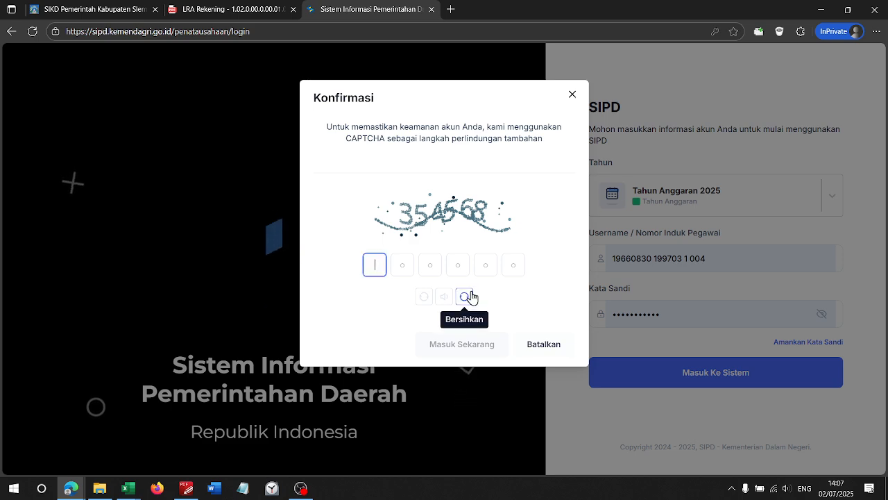
{"action": "type", "text": "35445"}
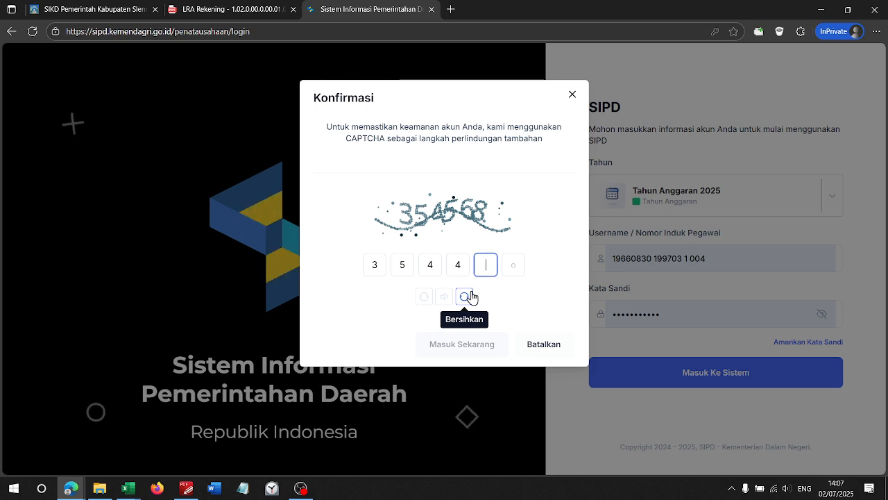
{"action": "key", "text": "BackSpace"}
{"action": "key", "text": "BackSpace"}
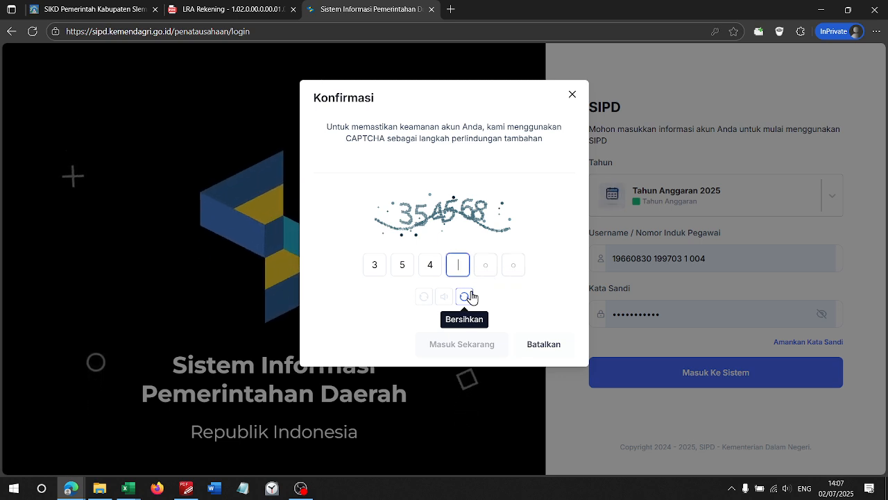
{"action": "type", "text": "568"}
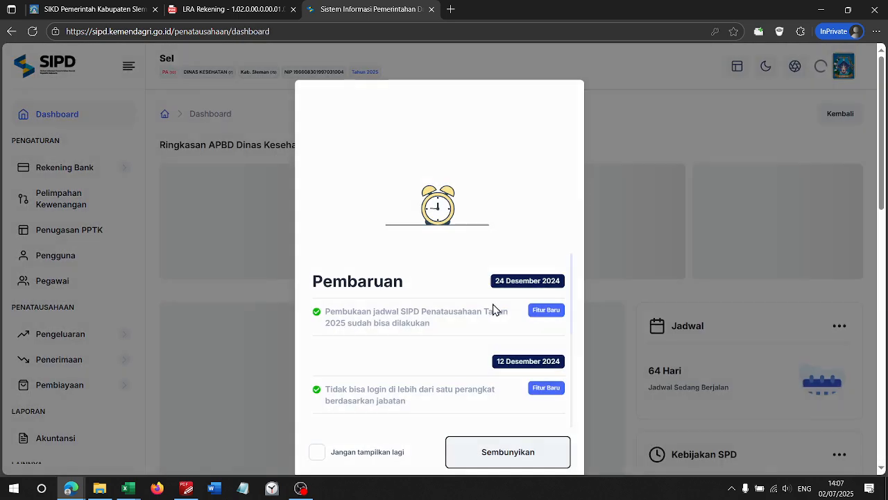
{"action": "left_click", "coordinate": [534, 466]}
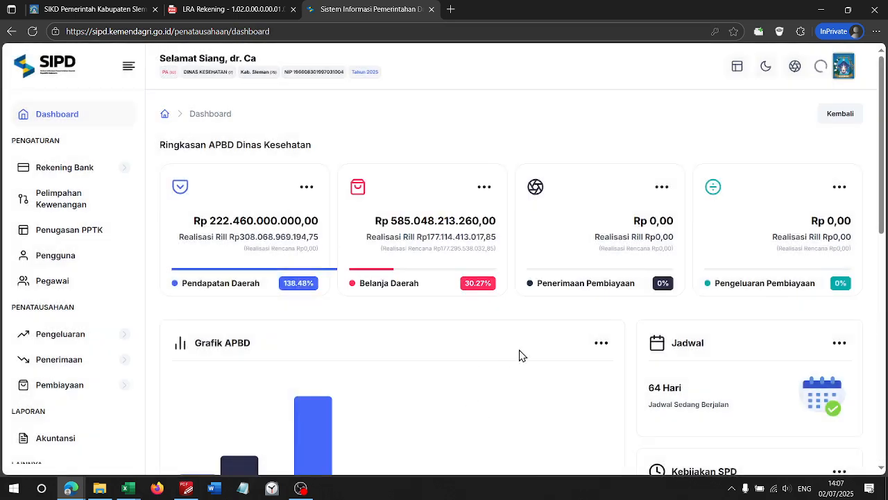
Step: Open SIPD Penatausahaan in a new regular browser window and hide its update notice
{"action": "key", "text": "ctrl+n"}
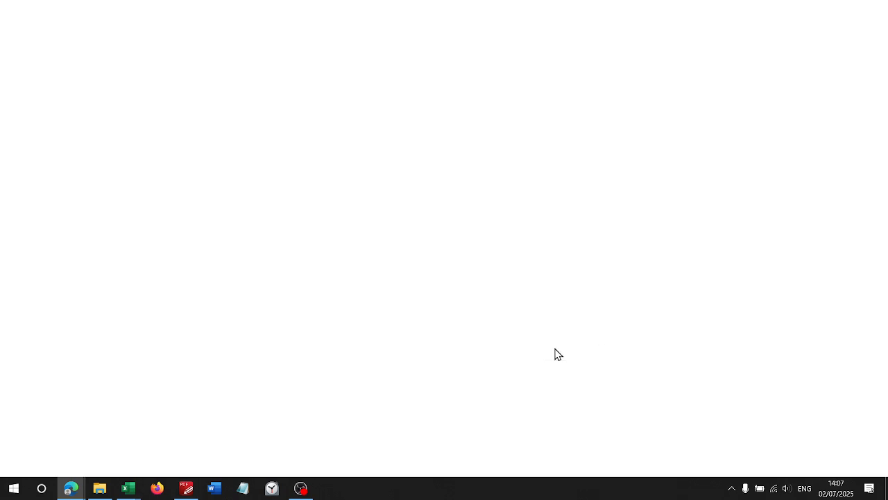
{"action": "type", "text": "sip"}
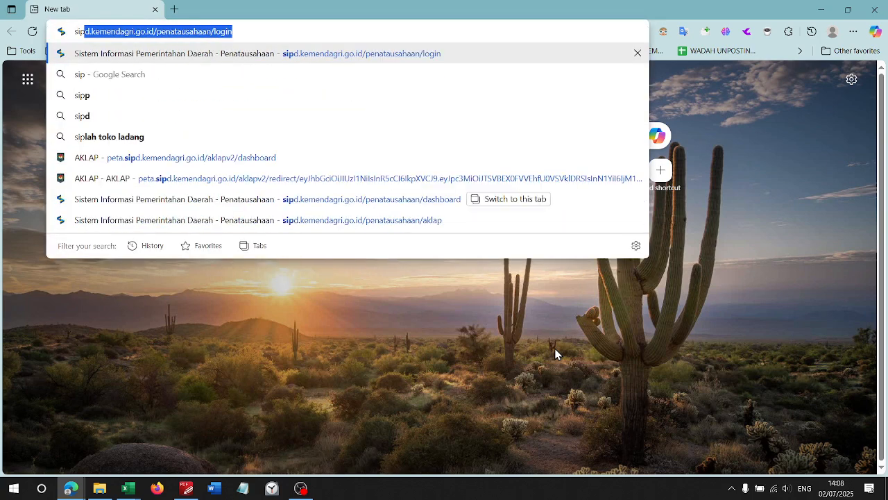
{"action": "key", "text": "Return"}
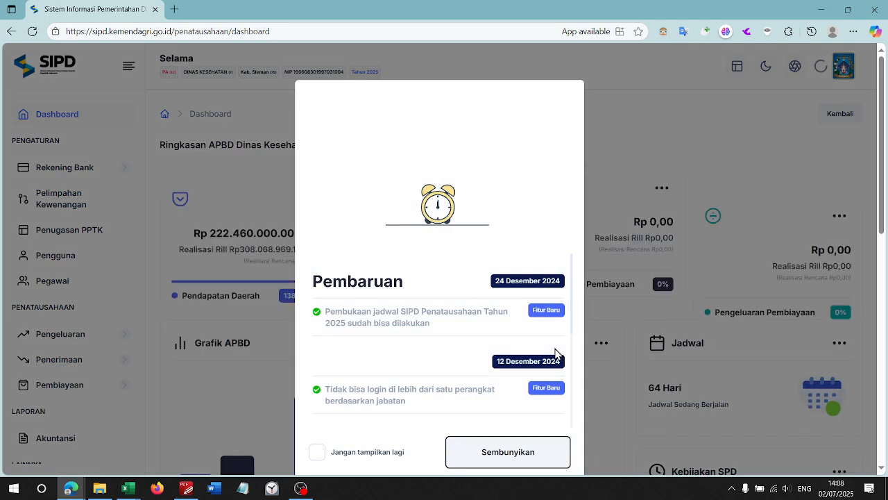
{"action": "left_click", "coordinate": [513, 463]}
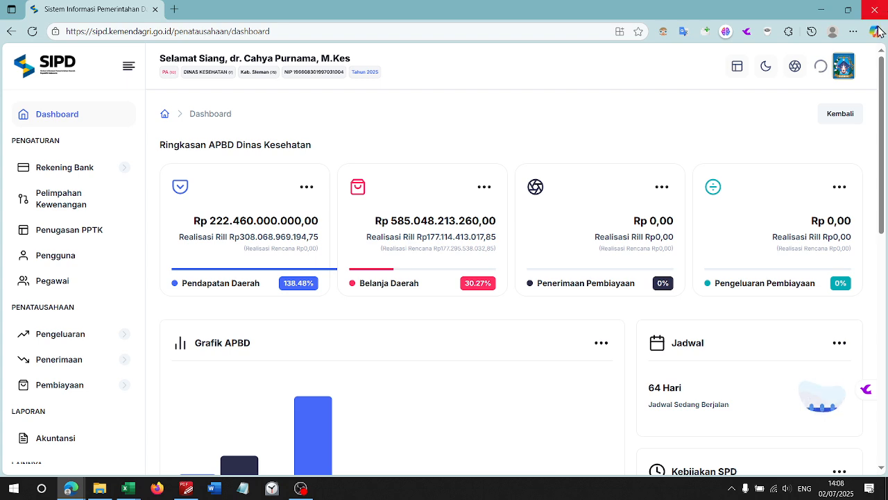
Step: Look up the command for a new InPrivate window in Edge, open such a window and close it again
{"action": "left_click", "coordinate": [853, 31]}
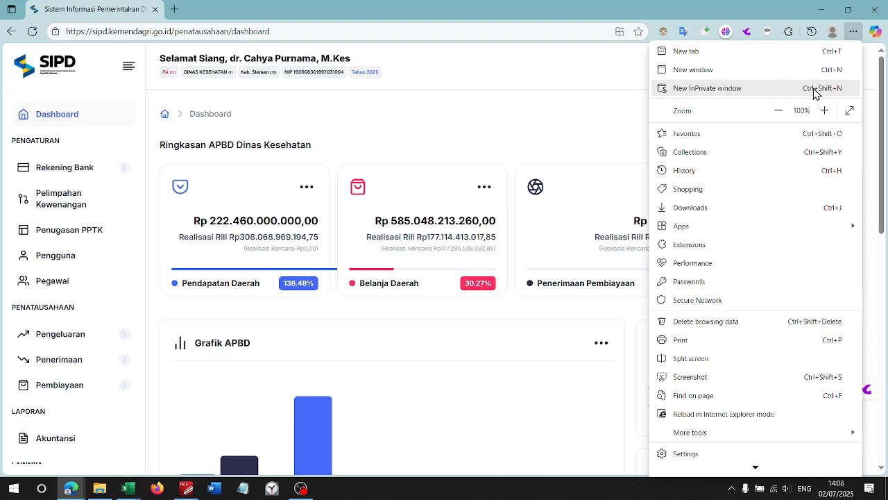
{"action": "left_click", "coordinate": [608, 139]}
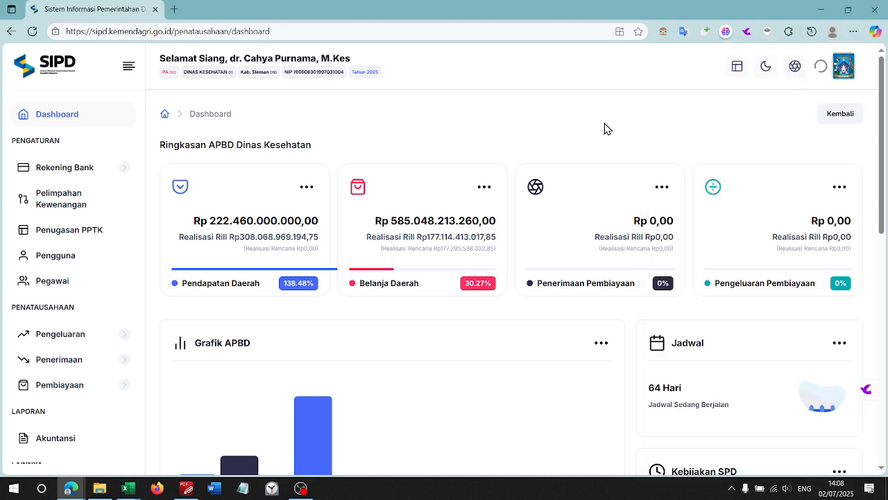
{"action": "key", "text": "ctrl+shift+n"}
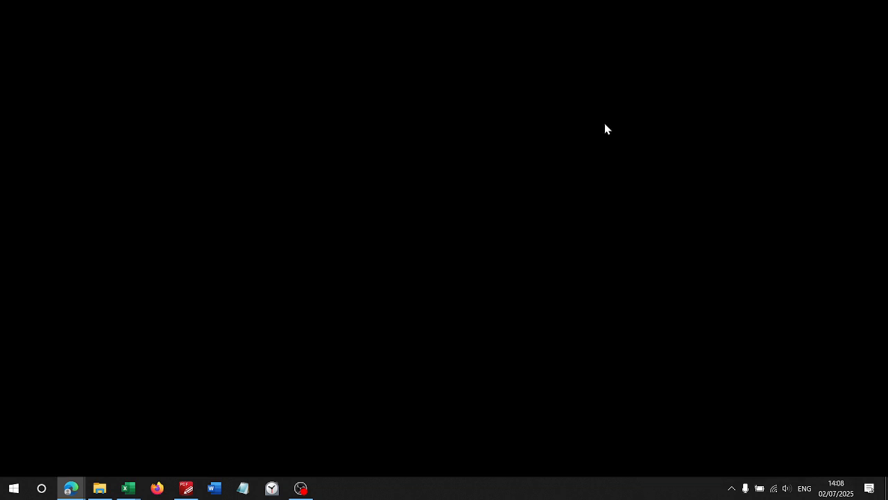
{"action": "key", "text": "ctrl+w"}
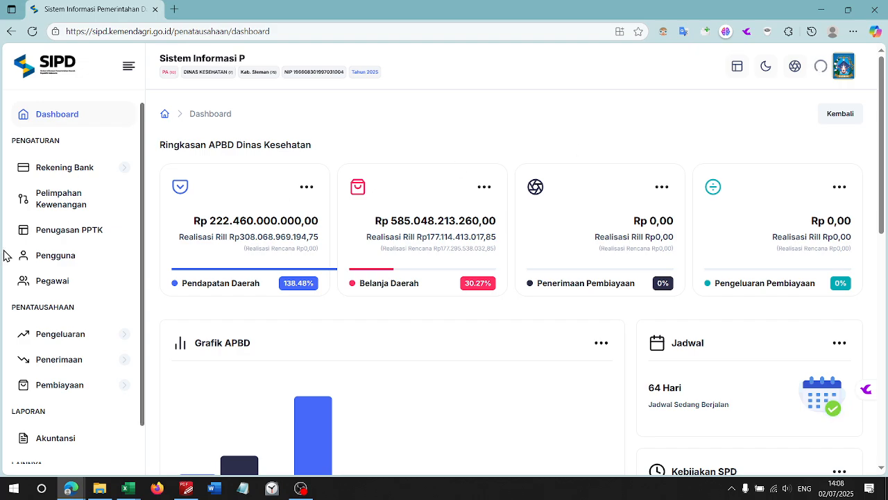
Step: Look up the new private window command in Firefox, then close Firefox and the regular SIPD window
{"action": "left_click", "coordinate": [157, 488]}
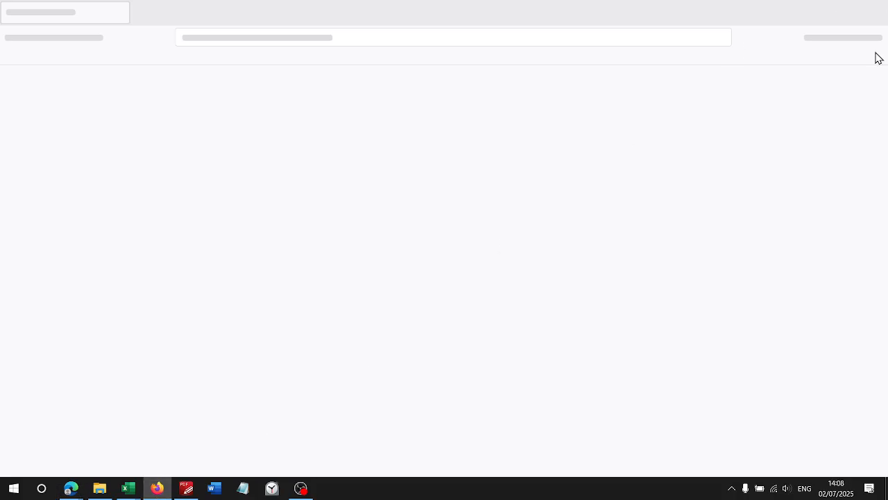
{"action": "left_click", "coordinate": [873, 38]}
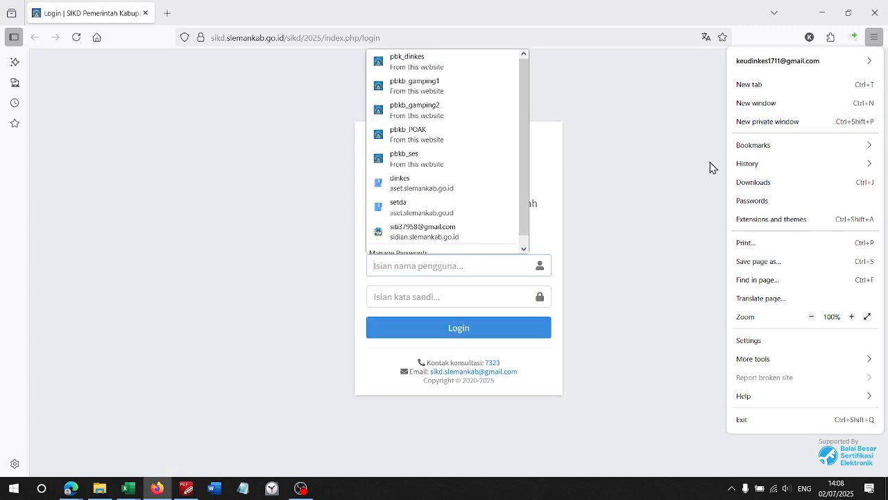
{"action": "left_click", "coordinate": [614, 158]}
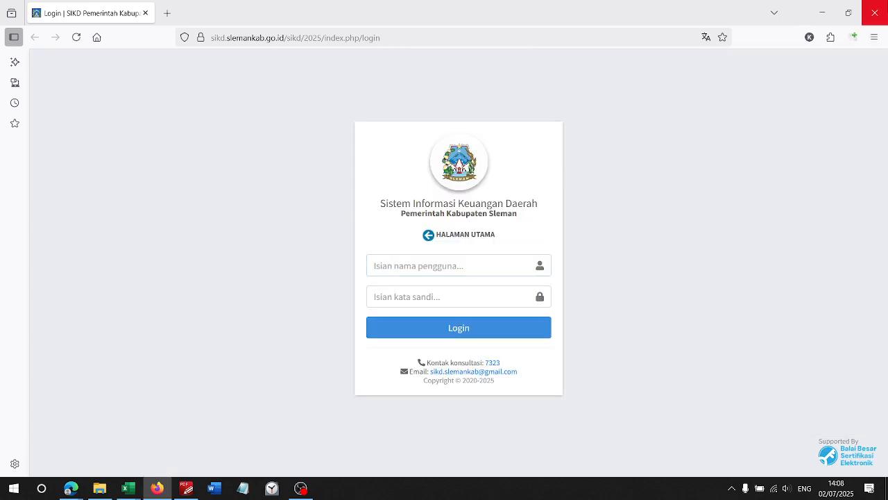
{"action": "left_click", "coordinate": [875, 13]}
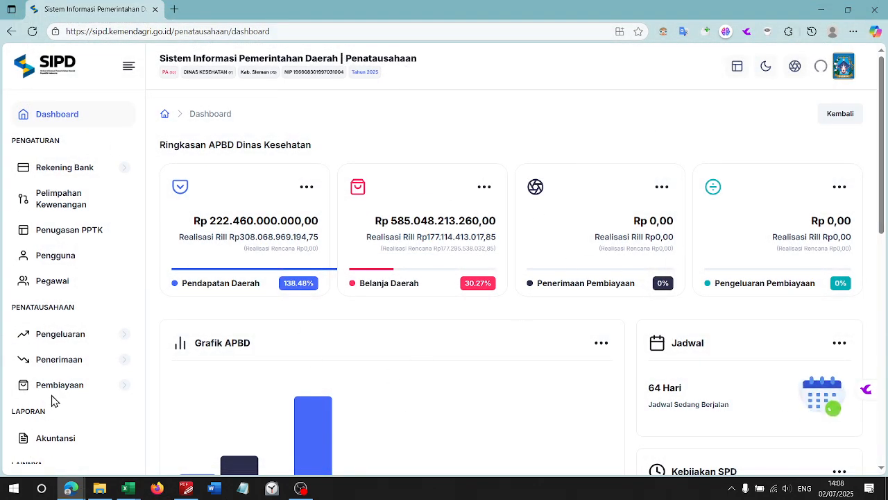
{"action": "scroll", "coordinate": [87, 387], "scroll_direction": "down", "scroll_amount": 2}
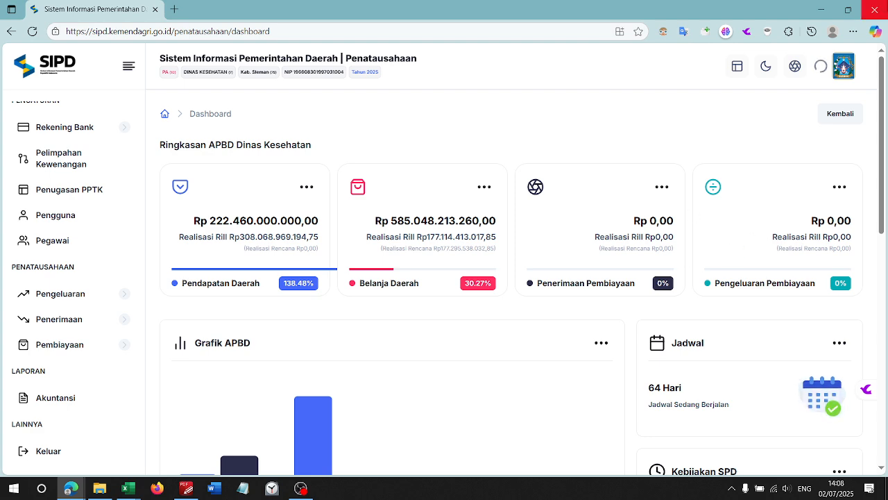
{"action": "left_click", "coordinate": [875, 10]}
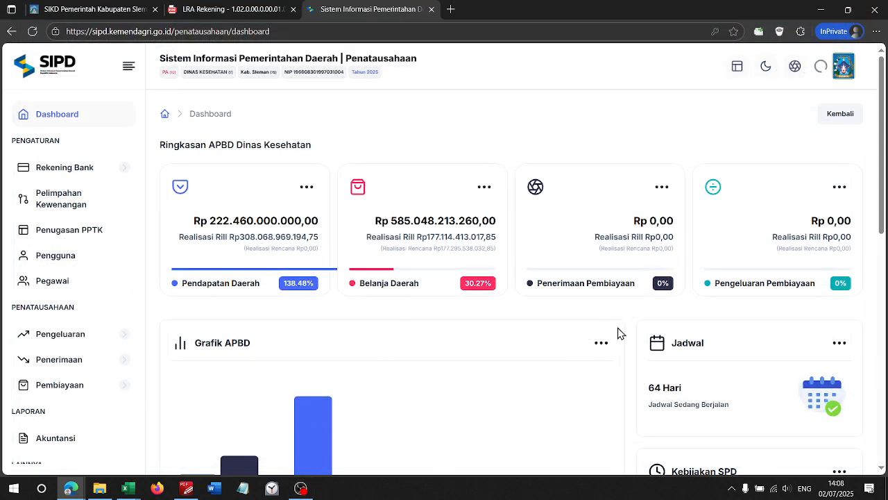
Step: Go to the accounting module of SIPD, reload its AKLAP page and open the LRA Per Program financial report
{"action": "left_click", "coordinate": [50, 437]}
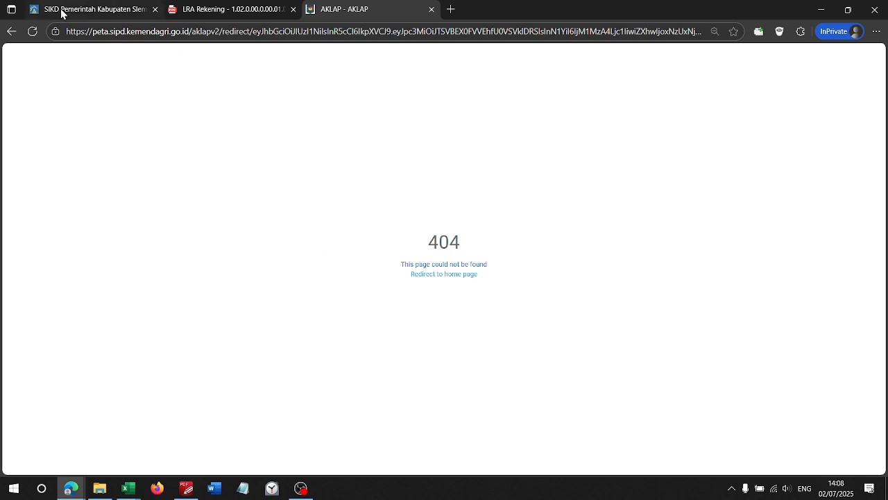
{"action": "left_click", "coordinate": [32, 32]}
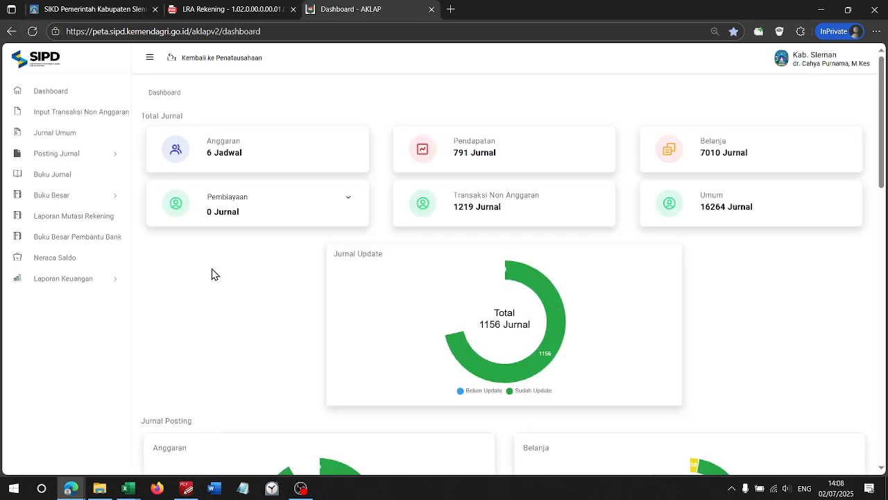
{"action": "left_click", "coordinate": [75, 284]}
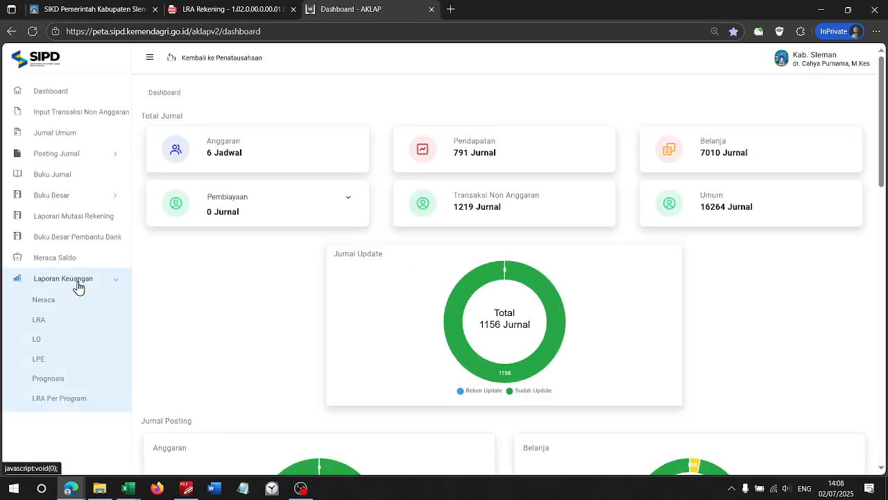
{"action": "left_click", "coordinate": [84, 406]}
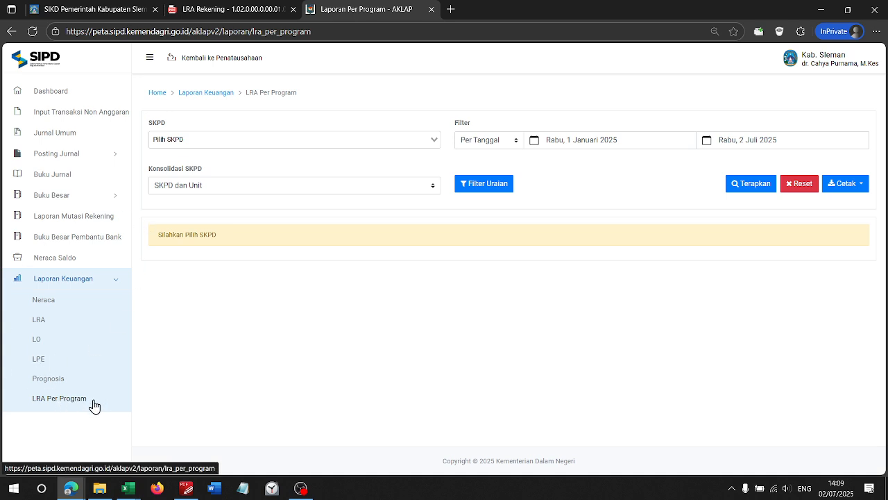
Step: Select PUSAT KESEHATAN MASYARAKAT GAMPING II as the SKPD and set its consolidation to Per SKPD
{"action": "left_click", "coordinate": [224, 135]}
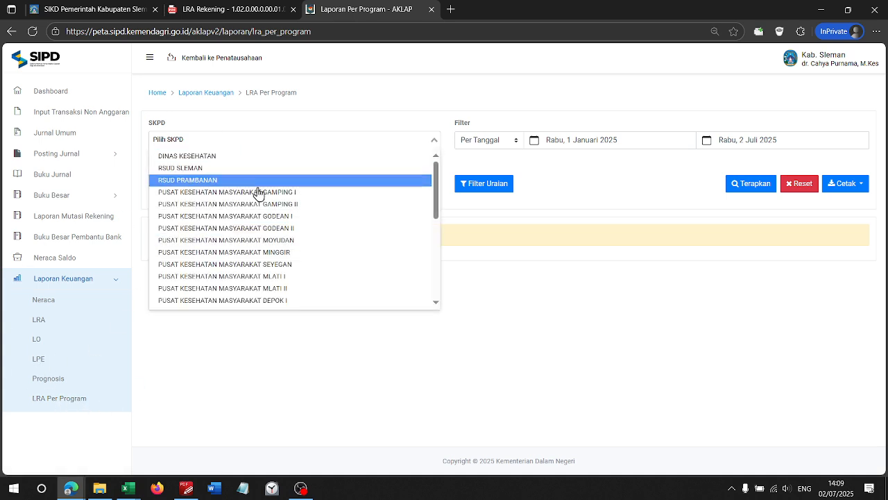
{"action": "left_click", "coordinate": [268, 205]}
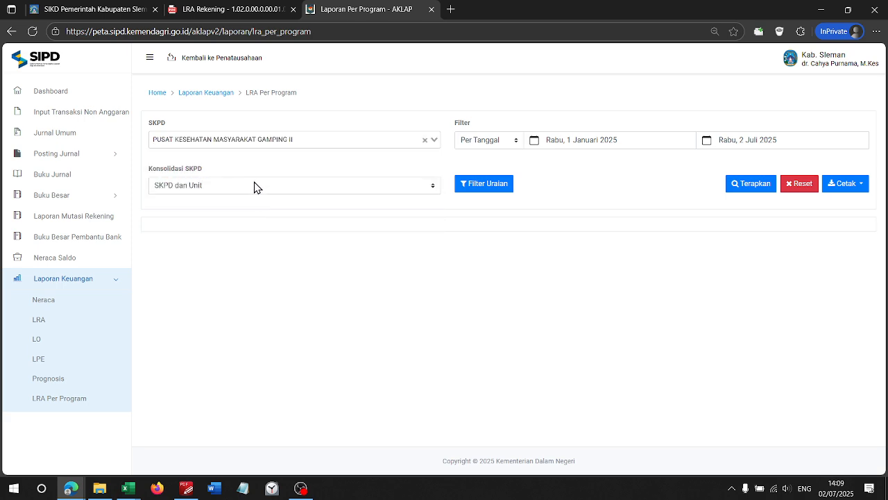
{"action": "left_click", "coordinate": [248, 184]}
{"action": "left_click", "coordinate": [243, 204]}
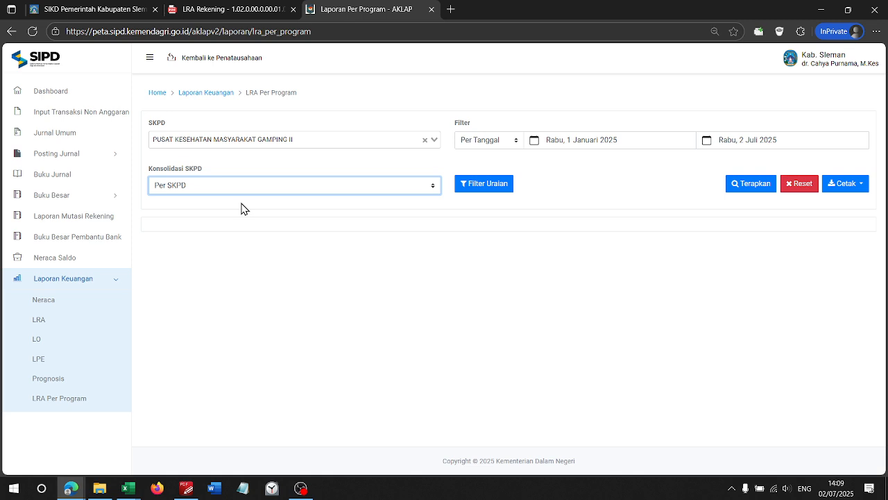
Step: Set the report's description filter to Tanpa Uraian with the classification 4. Sub Rincian Objek
{"action": "left_click", "coordinate": [483, 185]}
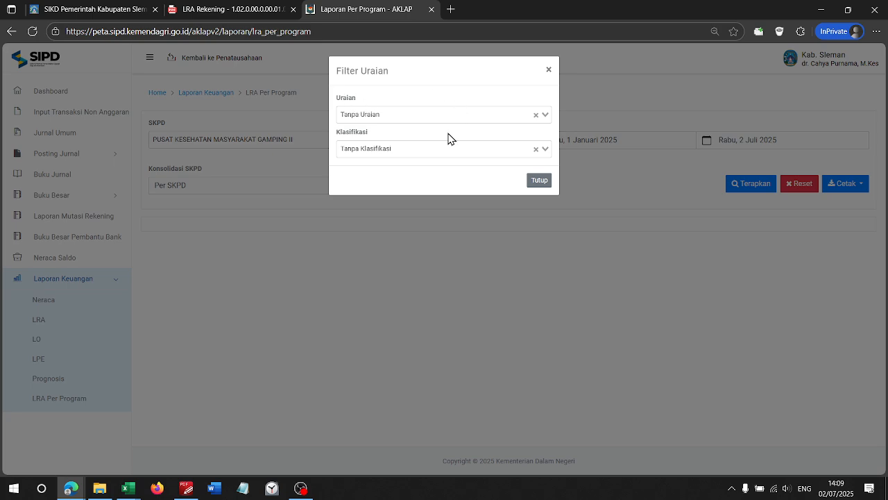
{"action": "left_click", "coordinate": [381, 115]}
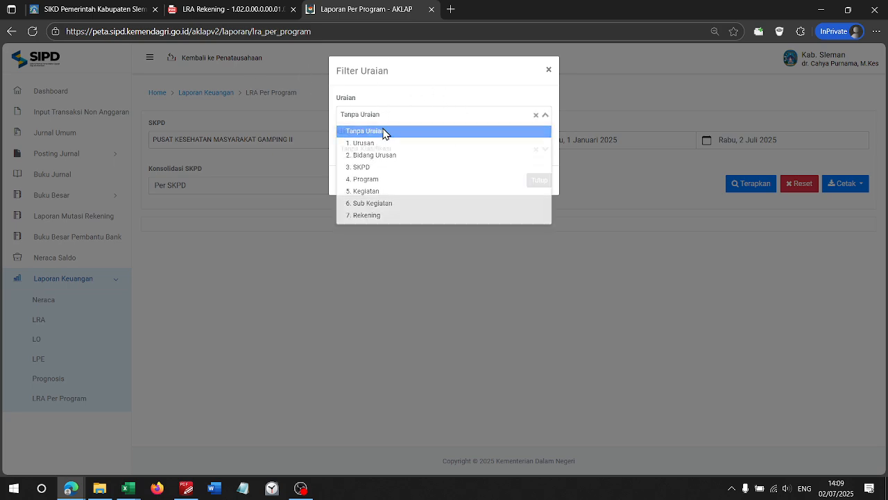
{"action": "left_click", "coordinate": [369, 132]}
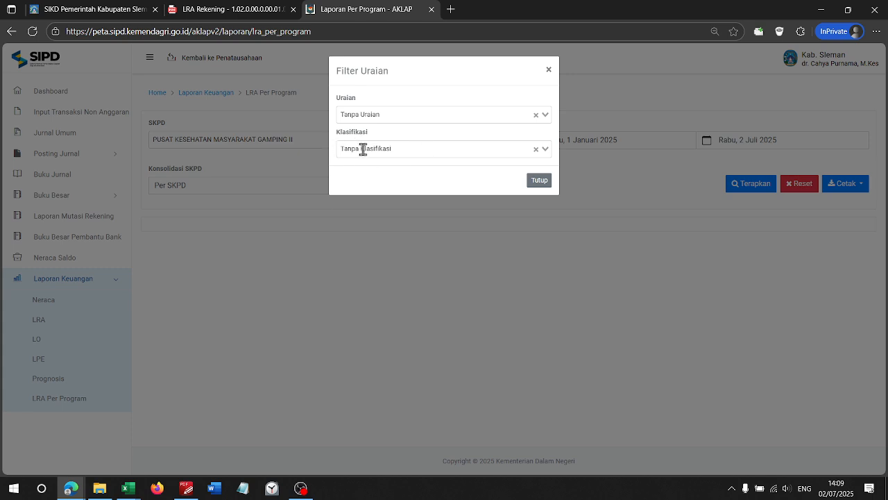
{"action": "left_click", "coordinate": [363, 149]}
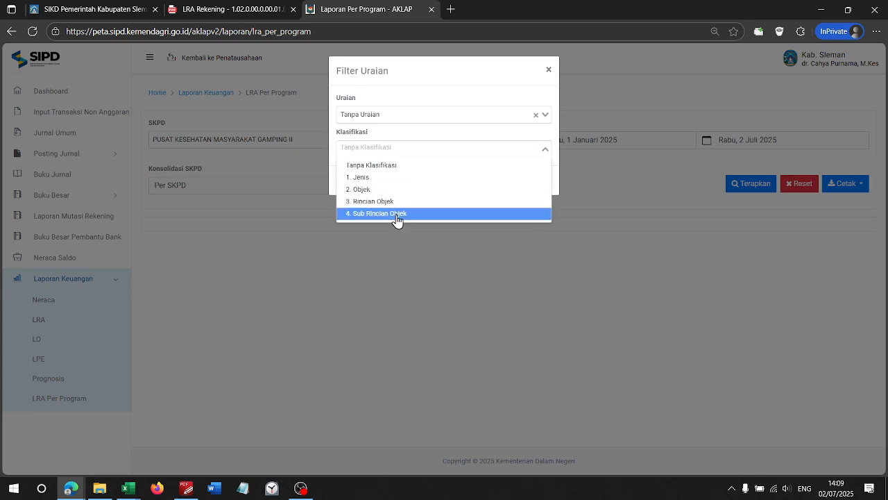
{"action": "left_click", "coordinate": [397, 214]}
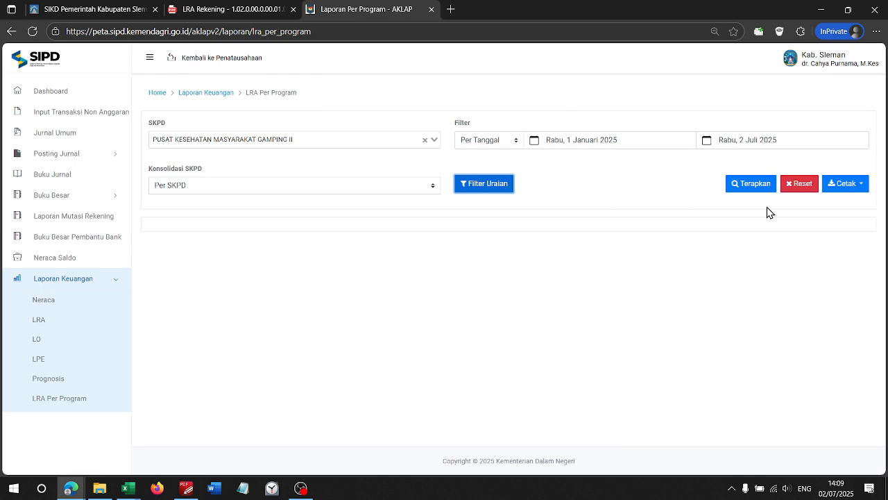
Step: Set the report's end date to 30 Juni 2025 and recheck the consolidation and description filter settings
{"action": "left_click", "coordinate": [743, 143]}
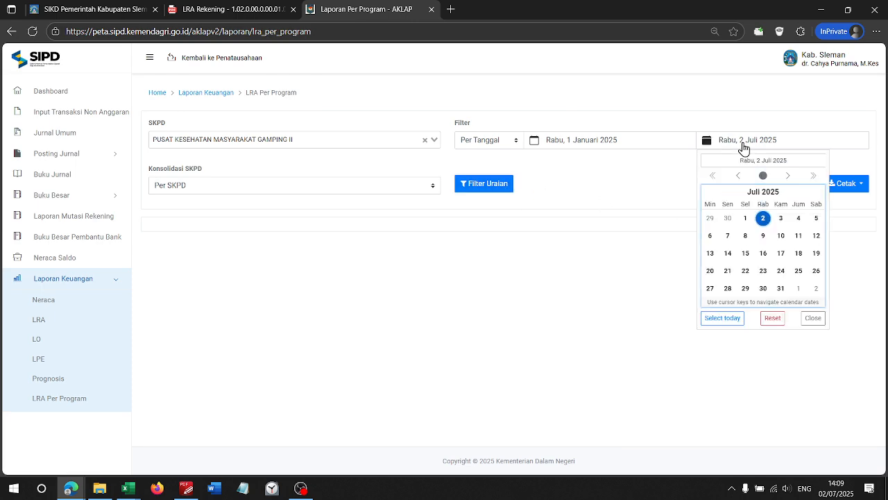
{"action": "left_click", "coordinate": [727, 219]}
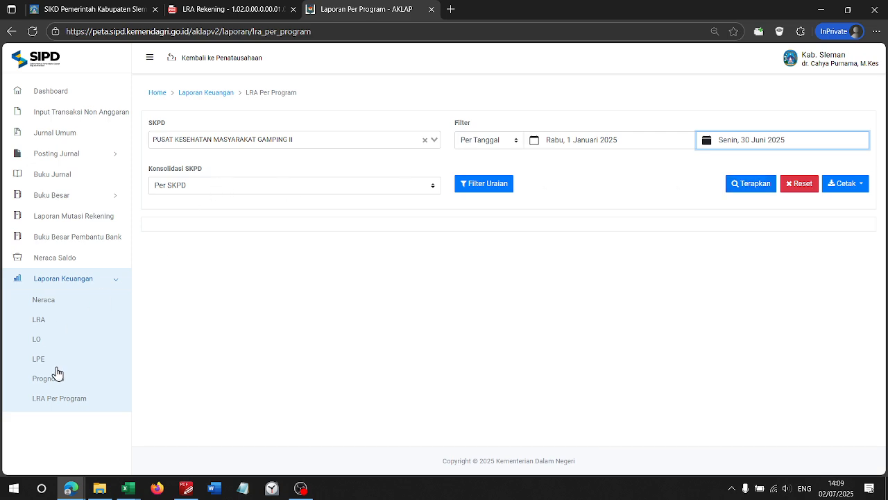
{"action": "left_click", "coordinate": [243, 186]}
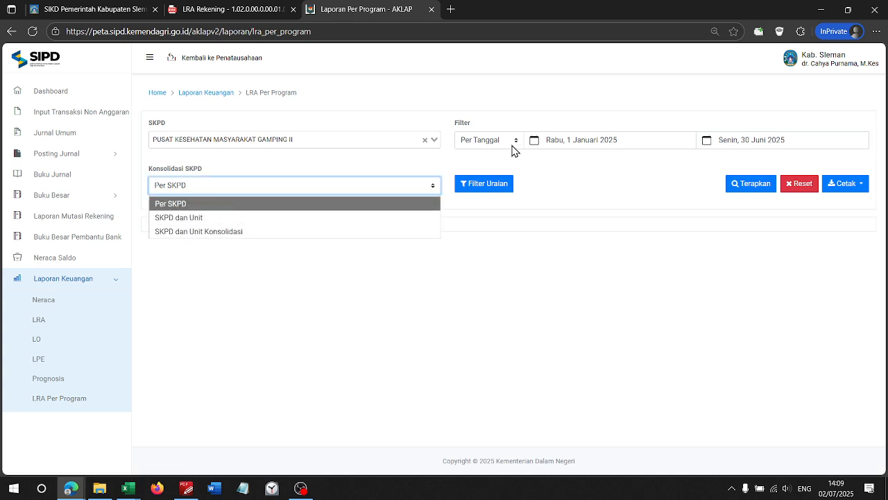
{"action": "left_click", "coordinate": [590, 177]}
{"action": "left_click", "coordinate": [488, 186]}
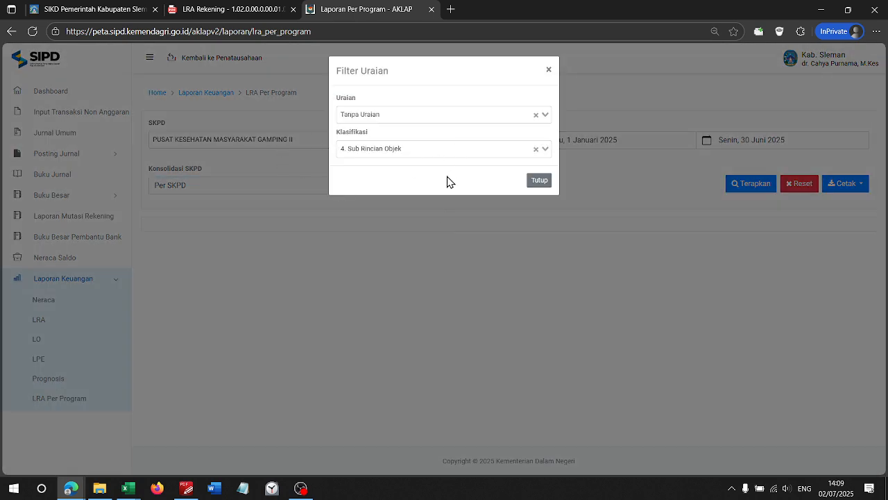
{"action": "left_click", "coordinate": [626, 164]}
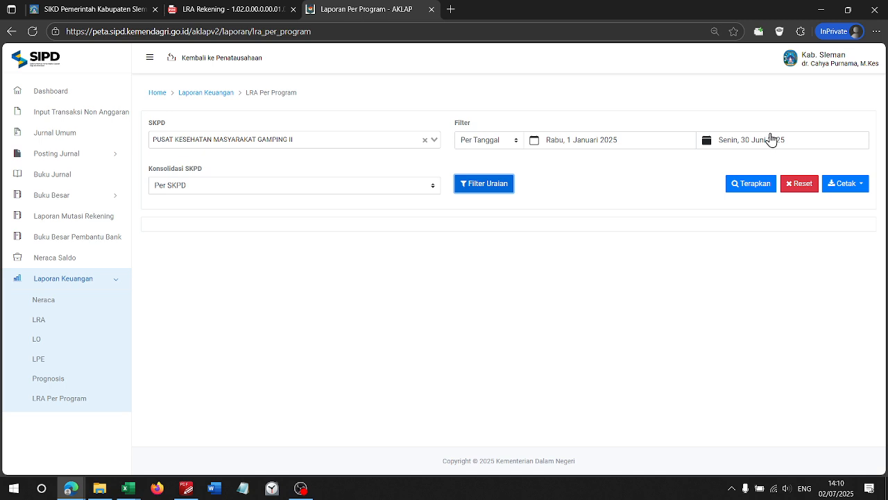
Step: Apply the filters to generate the LRA Per Program report and export it to Excel
{"action": "left_click", "coordinate": [746, 187]}
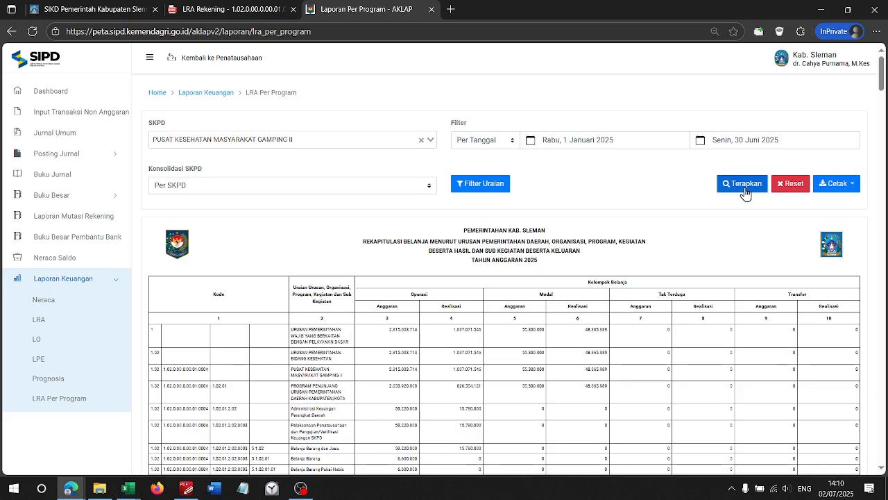
{"action": "left_click", "coordinate": [839, 184]}
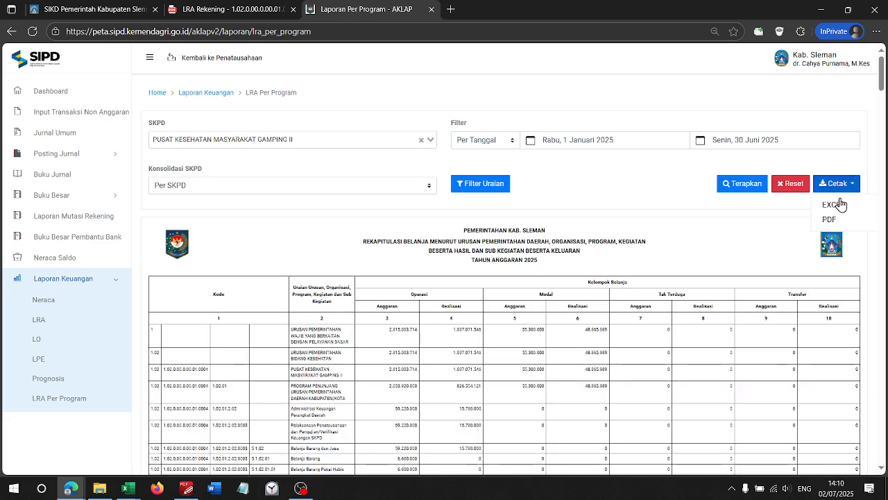
{"action": "left_click", "coordinate": [833, 205]}
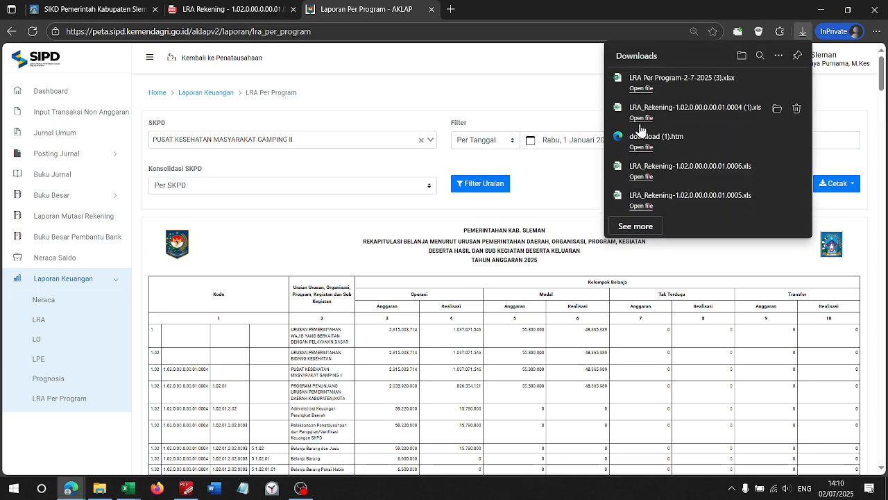
Step: Copy columns A to M of the downloaded LRA Per Program-2-7-2025 (3).xlsx into sheet 2 of OK SIS - LRA, starting at cell M1
{"action": "left_click", "coordinate": [643, 89]}
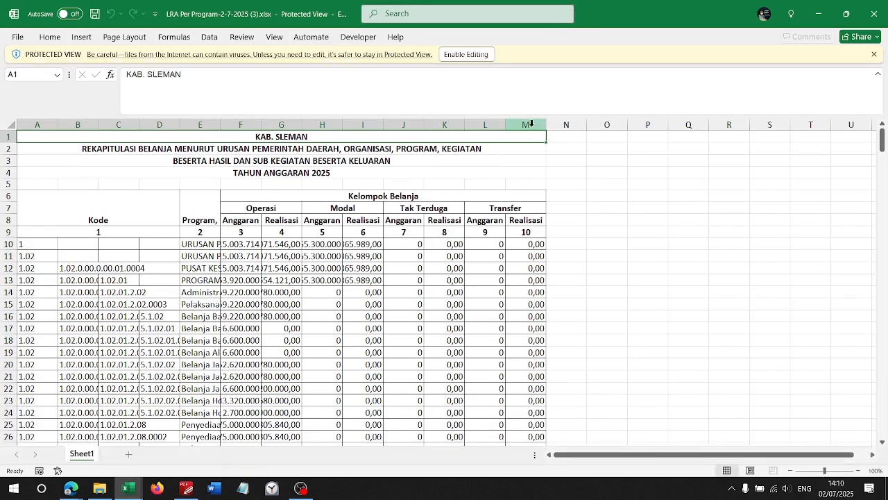
{"action": "left_click_drag", "start_coordinate": [530, 124], "coordinate": [24, 126]}
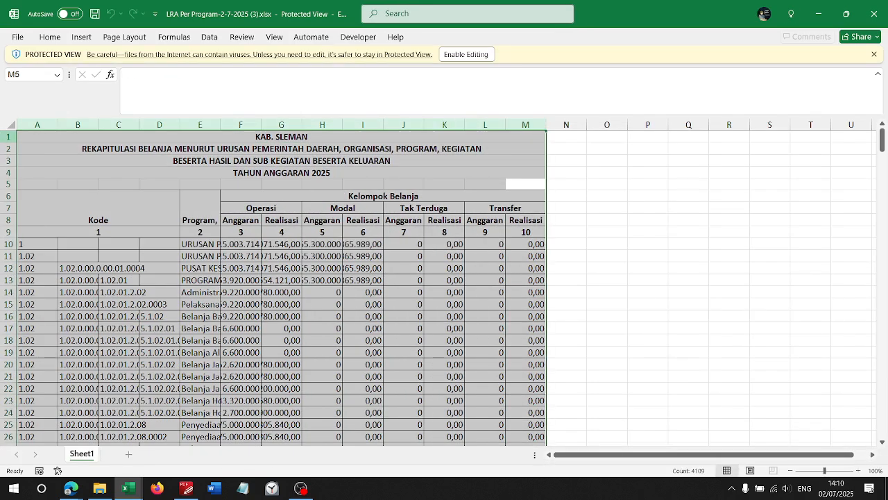
{"action": "key", "text": "alt+Tab"}
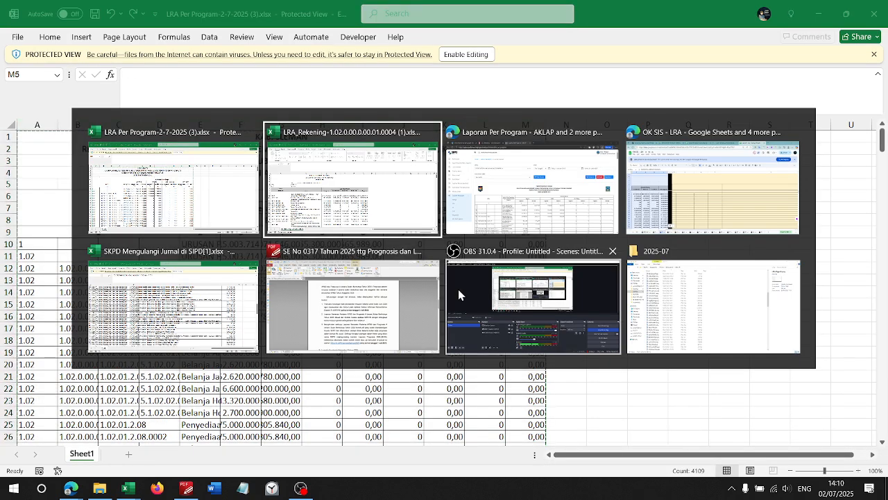
{"action": "key", "text": "alt+Tab"}
{"action": "key", "text": "alt+Tab"}
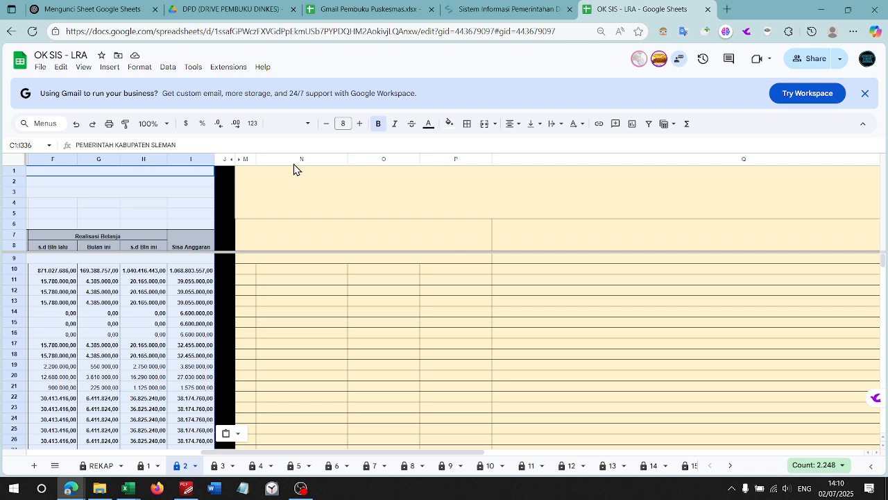
{"action": "left_click", "coordinate": [237, 173]}
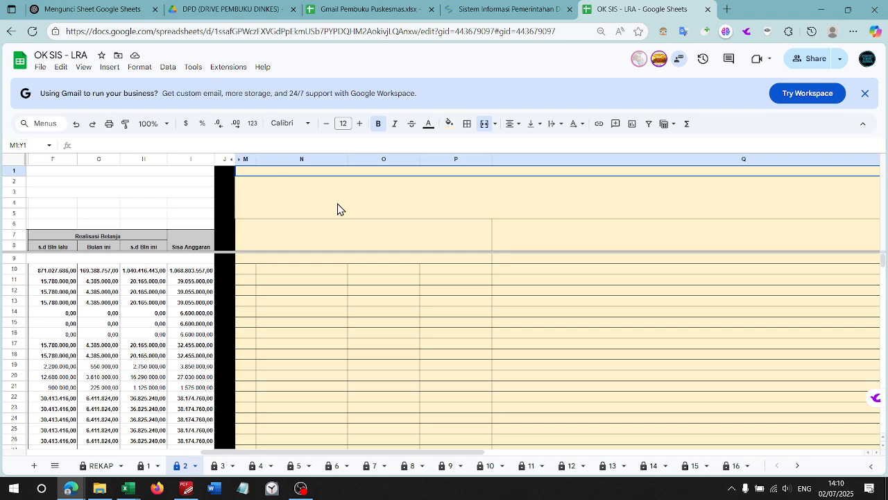
{"action": "key", "text": "ctrl+v"}
Step: Examine the CEK and SELISIH columns for Anggaran and Realisasi on sheet 2, along with the JUMLAH FALSE formula and a SIKD lookup formula
{"action": "scroll", "coordinate": [415, 345], "scroll_direction": "right", "scroll_amount": 10}
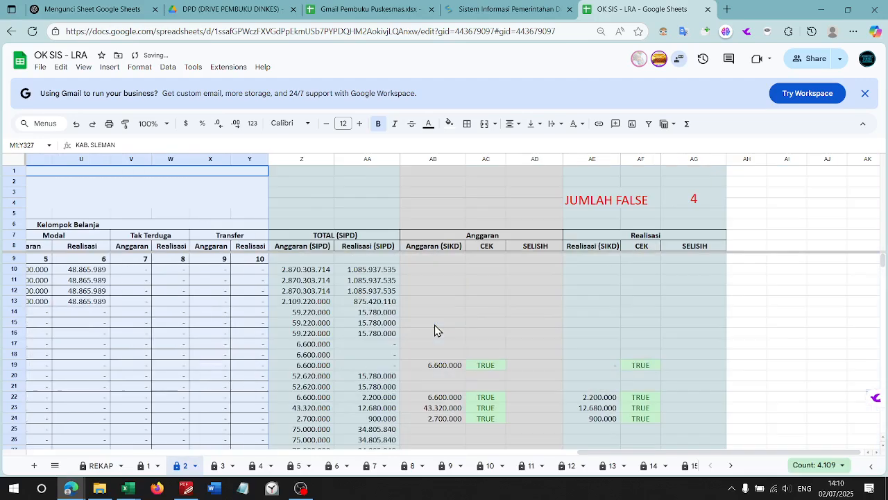
{"action": "scroll", "coordinate": [434, 324], "scroll_direction": "down", "scroll_amount": 5}
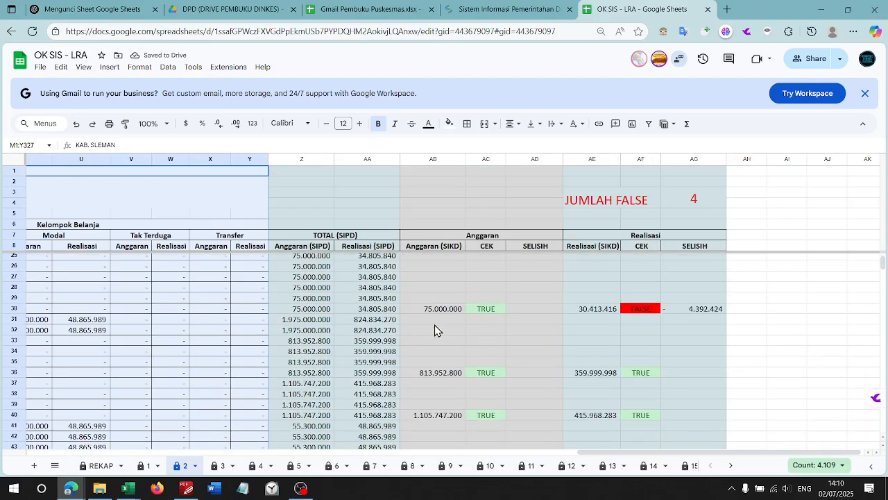
{"action": "scroll", "coordinate": [663, 333], "scroll_direction": "up", "scroll_amount": 5}
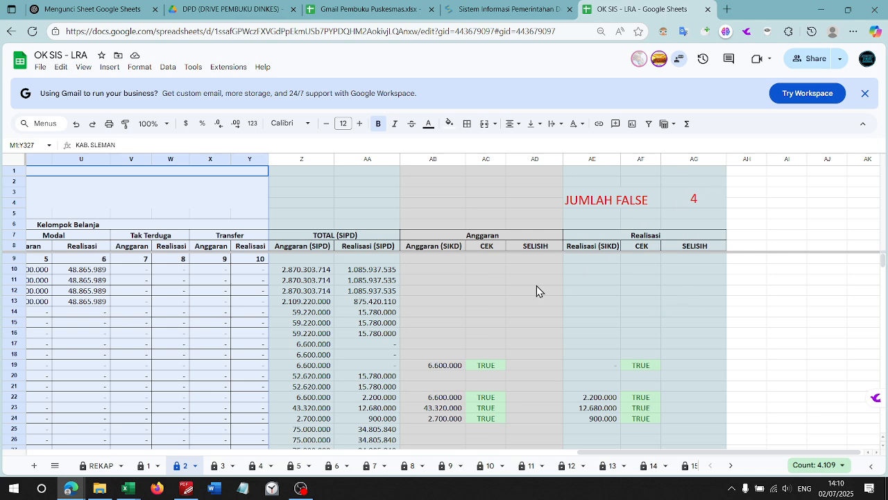
{"action": "left_click", "coordinate": [675, 196]}
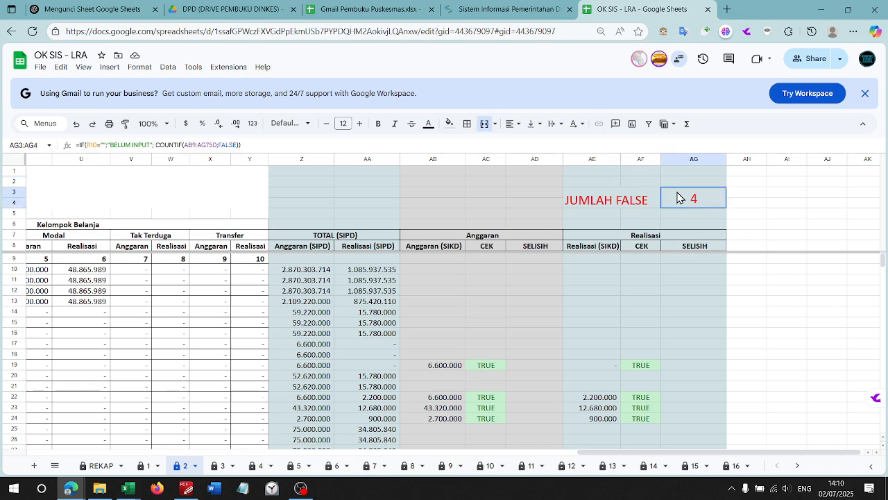
{"action": "scroll", "coordinate": [680, 363], "scroll_direction": "down", "scroll_amount": 7}
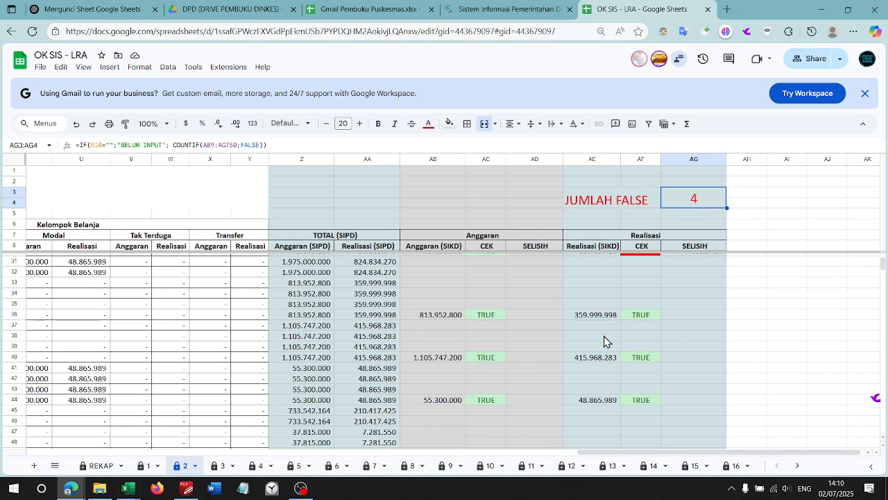
{"action": "scroll", "coordinate": [625, 336], "scroll_direction": "up", "scroll_amount": 4}
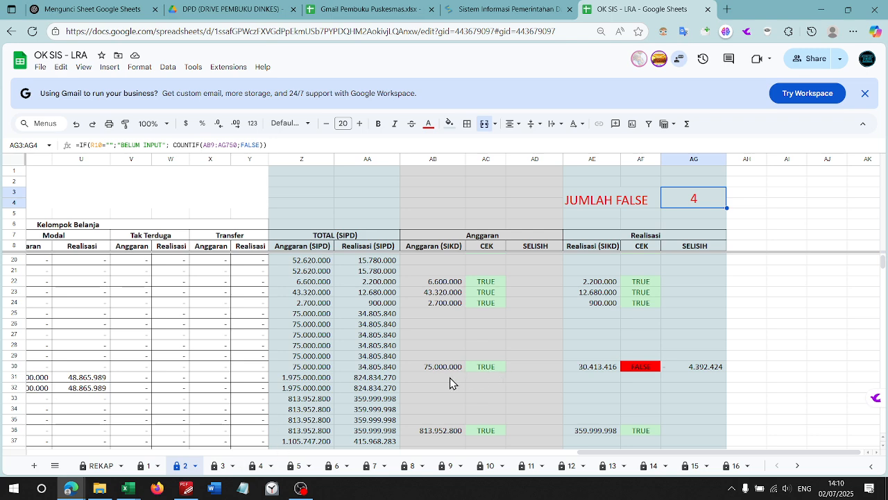
{"action": "scroll", "coordinate": [507, 292], "scroll_direction": "up", "scroll_amount": 4}
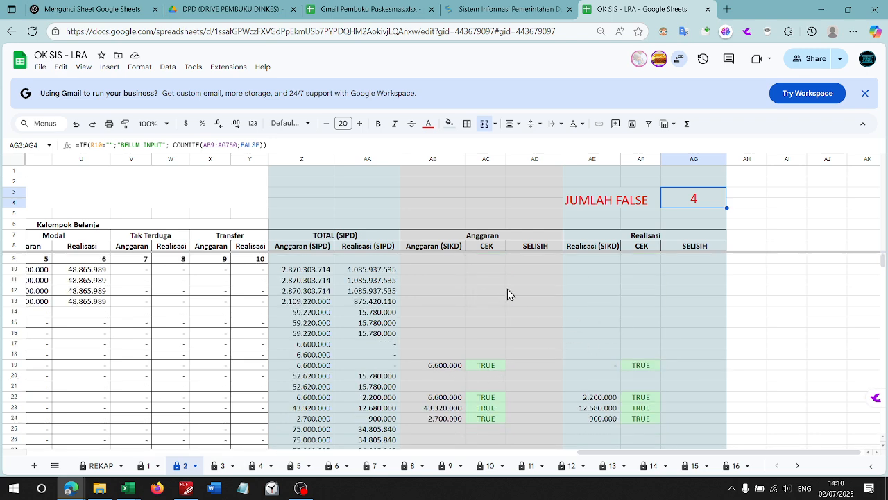
{"action": "scroll", "coordinate": [507, 288], "scroll_direction": "down", "scroll_amount": 20}
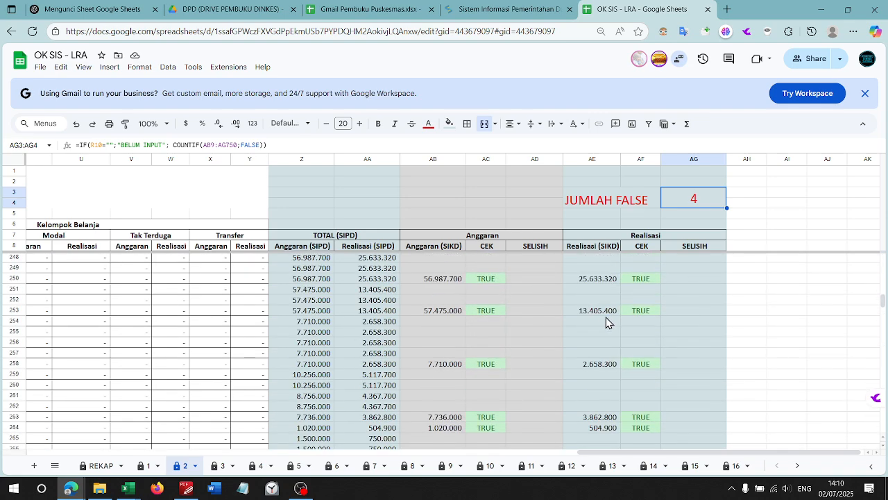
{"action": "scroll", "coordinate": [605, 321], "scroll_direction": "up", "scroll_amount": 20}
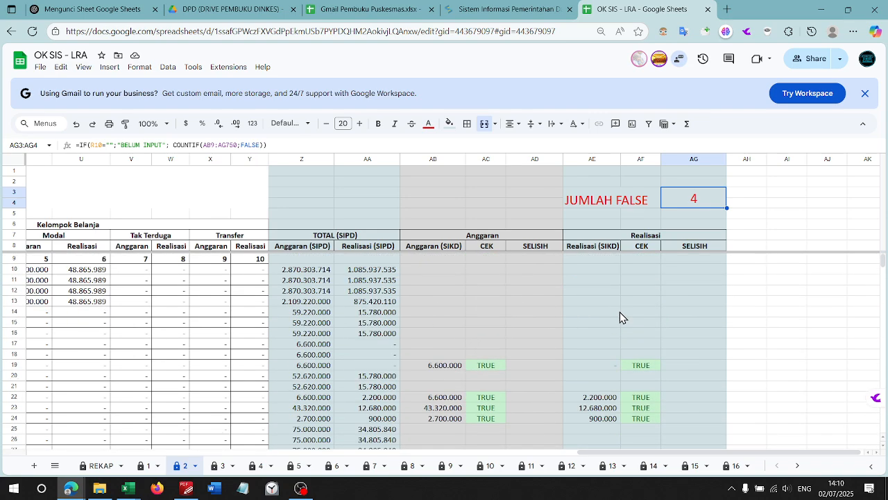
{"action": "scroll", "coordinate": [617, 316], "scroll_direction": "down", "scroll_amount": 5}
{"action": "scroll", "coordinate": [604, 361], "scroll_direction": "up", "scroll_amount": 5}
{"action": "left_click", "coordinate": [600, 397]}
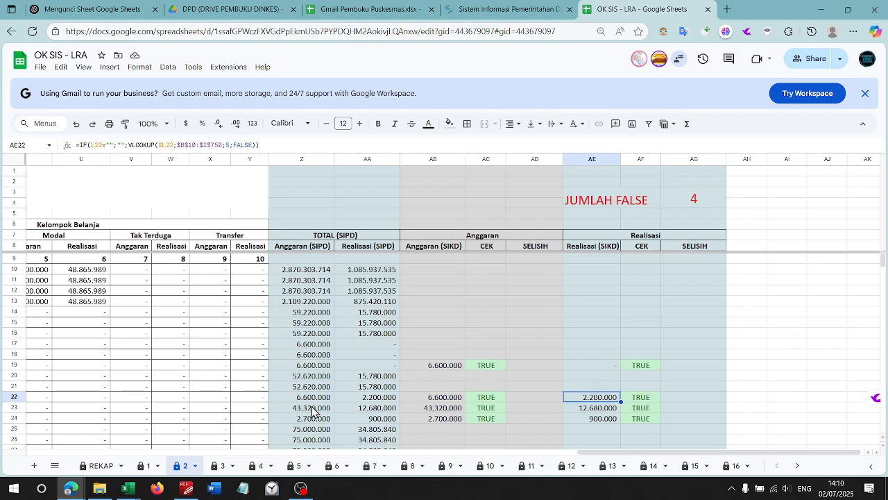
Step: Review the pasted SIPD descriptions and the Kelompok Belanja columns from Operasi to Transfer that feed the SIPD totals
{"action": "scroll", "coordinate": [312, 410], "scroll_direction": "left", "scroll_amount": 10}
{"action": "scroll", "coordinate": [311, 406], "scroll_direction": "right", "scroll_amount": 4}
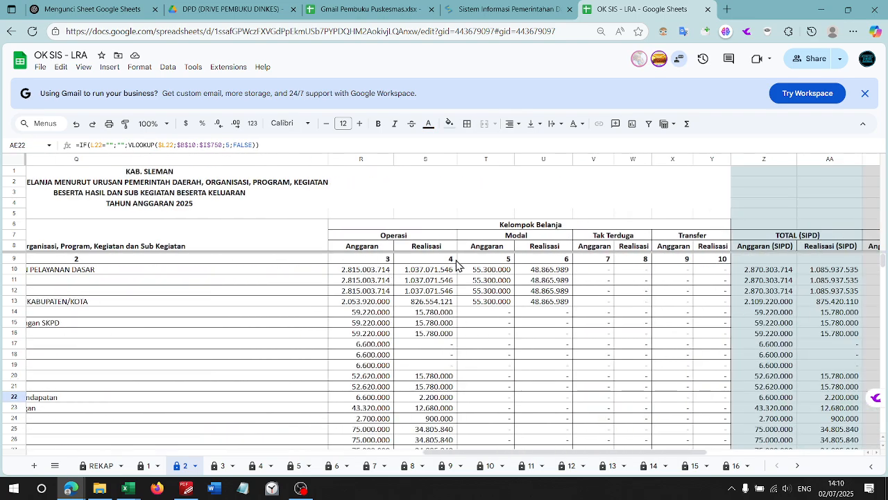
{"action": "scroll", "coordinate": [294, 282], "scroll_direction": "left", "scroll_amount": 4}
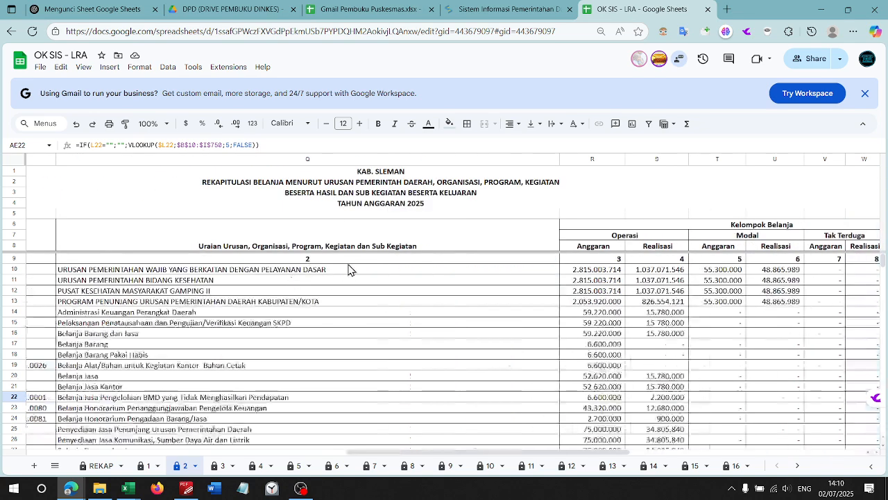
{"action": "scroll", "coordinate": [628, 243], "scroll_direction": "right", "scroll_amount": 4}
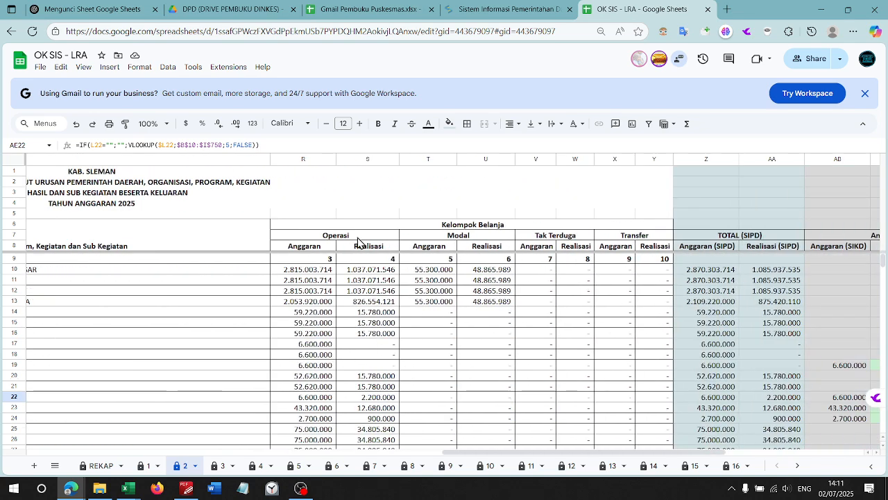
{"action": "left_click_drag", "start_coordinate": [369, 242], "coordinate": [640, 240]}
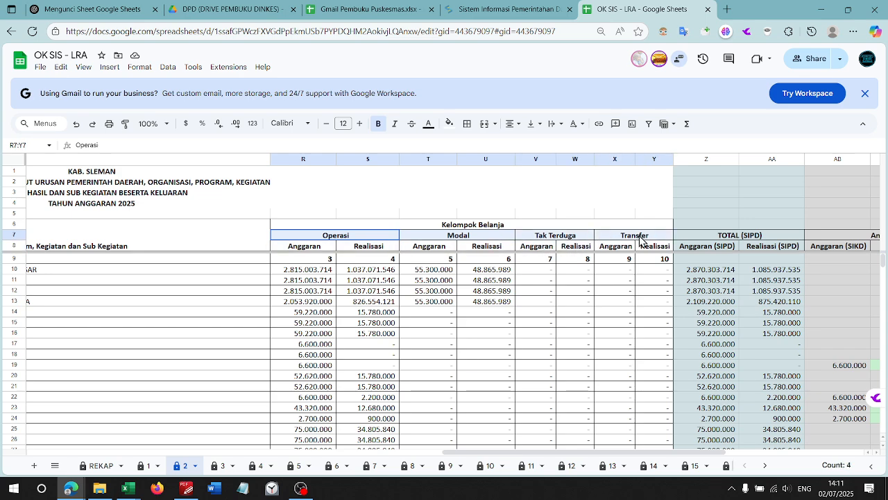
Step: Compare Realisasi (SIKD) with Realisasi (SIPD) in row 30 and inspect the SELISIH formula for that row
{"action": "scroll", "coordinate": [667, 243], "scroll_direction": "right", "scroll_amount": 5}
{"action": "left_click", "coordinate": [448, 240]}
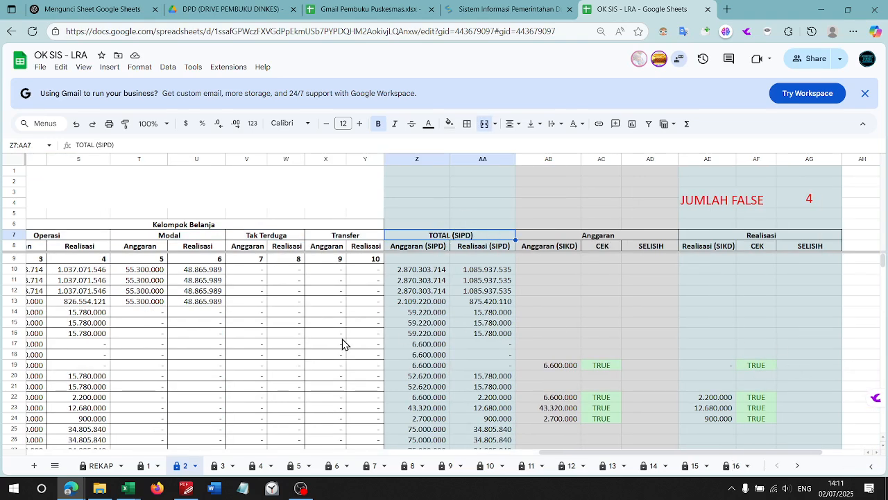
{"action": "scroll", "coordinate": [710, 361], "scroll_direction": "down", "scroll_amount": 9}
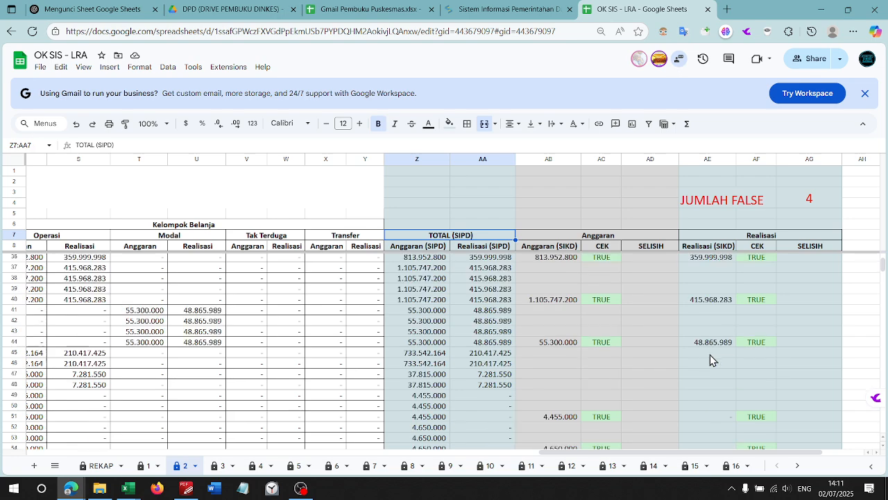
{"action": "scroll", "coordinate": [710, 359], "scroll_direction": "up", "scroll_amount": 7}
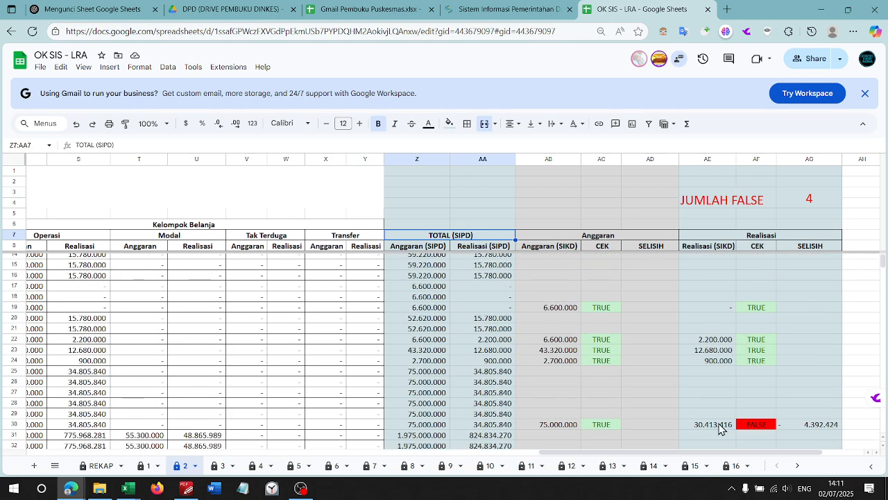
{"action": "left_click", "coordinate": [721, 424]}
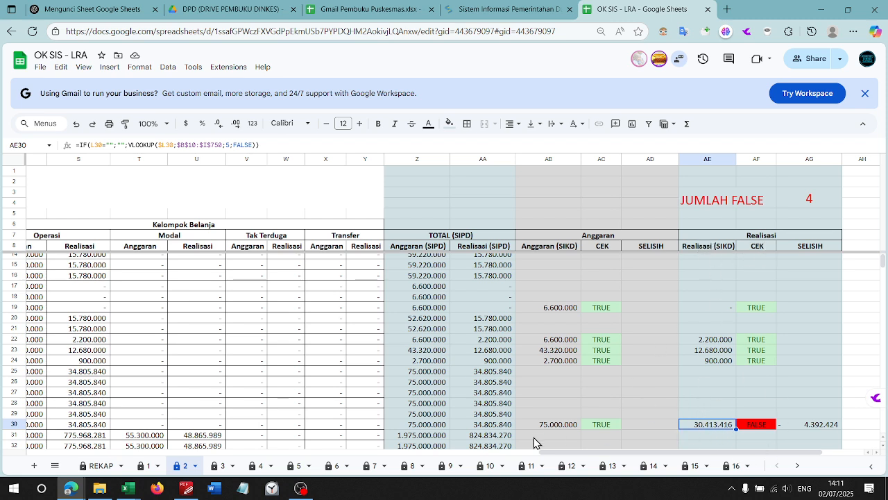
{"action": "left_click", "coordinate": [484, 415]}
{"action": "left_click", "coordinate": [484, 424]}
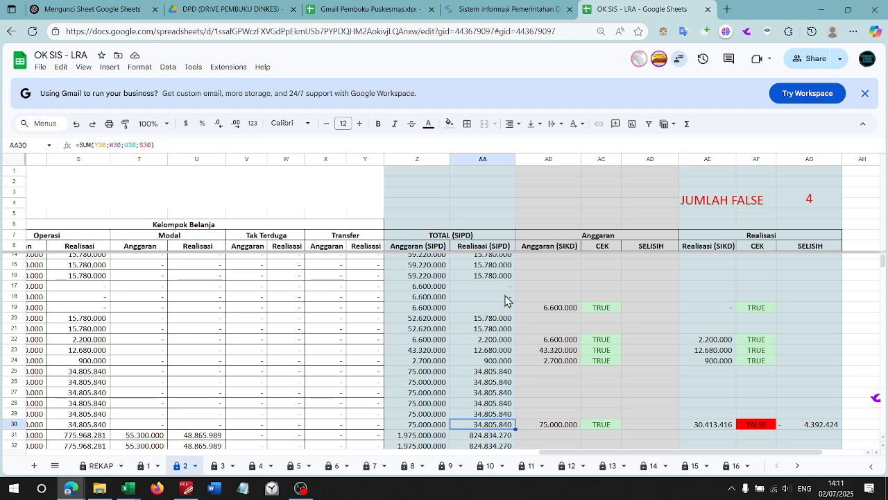
{"action": "left_click", "coordinate": [820, 426]}
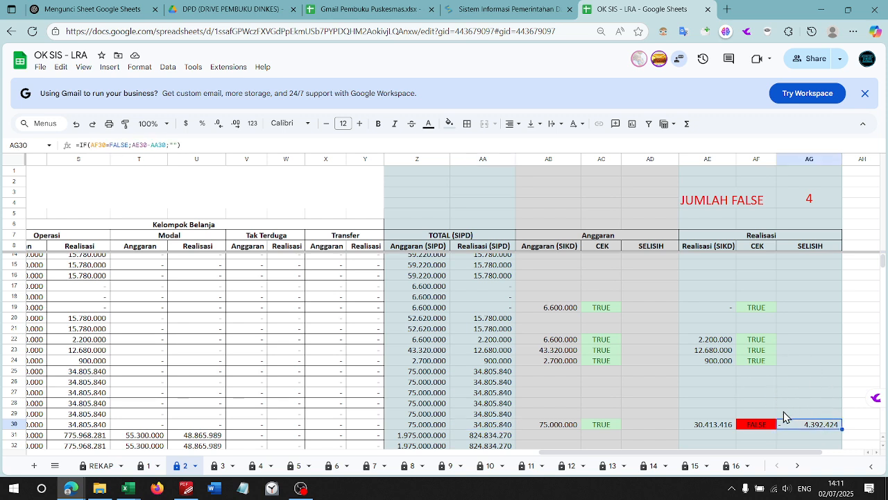
Step: Compare the Realisasi (SIKD) and Realisasi (SIPD) cells in rows 22 and 23, including their formulas
{"action": "left_click", "coordinate": [711, 342]}
{"action": "double_click", "coordinate": [711, 345]}
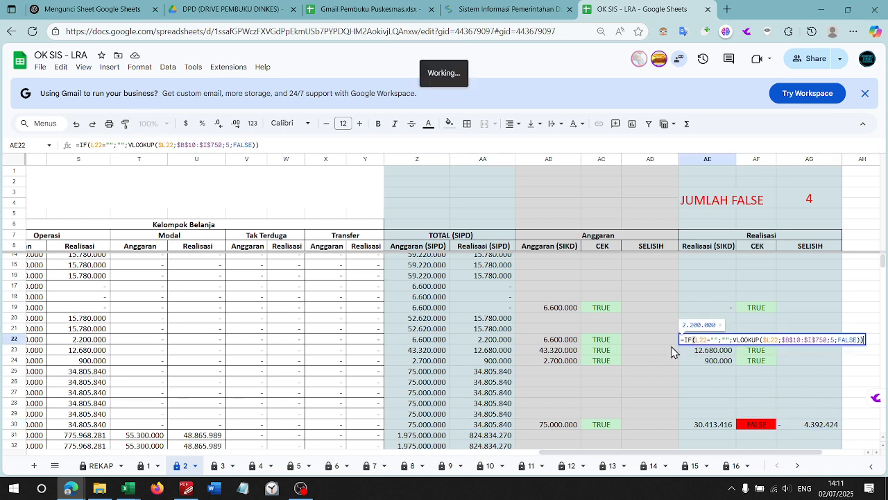
{"action": "key", "text": "Escape"}
{"action": "left_click", "coordinate": [486, 343]}
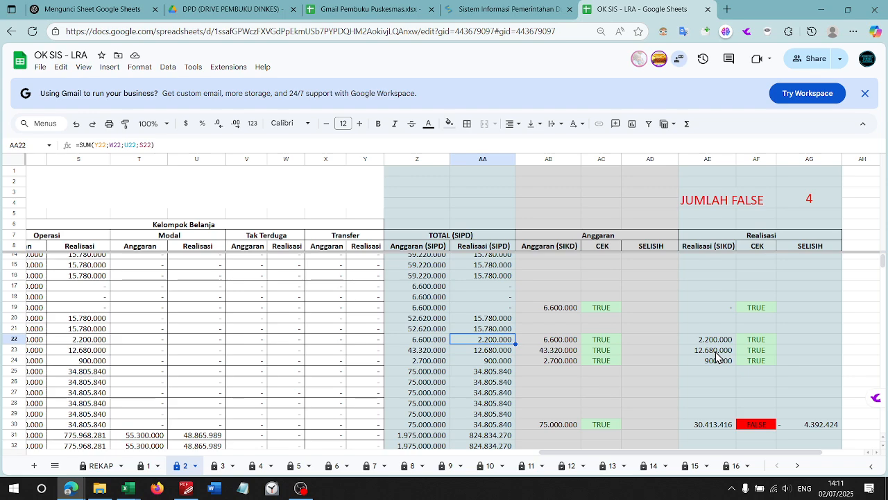
{"action": "left_click", "coordinate": [718, 352]}
{"action": "left_click", "coordinate": [496, 352]}
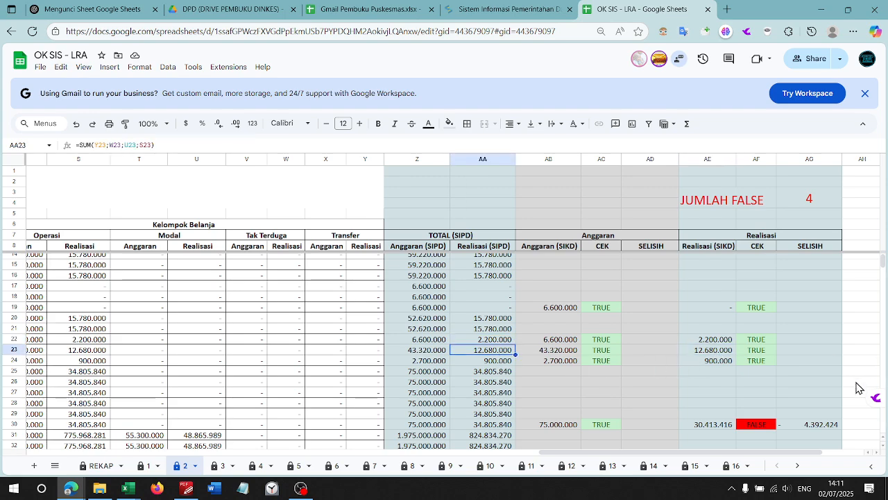
Step: Look through the Realisasi CEK column for further FALSE rows and inspect the SIKD Anggaran and Realisasi lookups in row 288
{"action": "scroll", "coordinate": [770, 388], "scroll_direction": "down", "scroll_amount": 20}
{"action": "scroll", "coordinate": [785, 376], "scroll_direction": "down", "scroll_amount": 10}
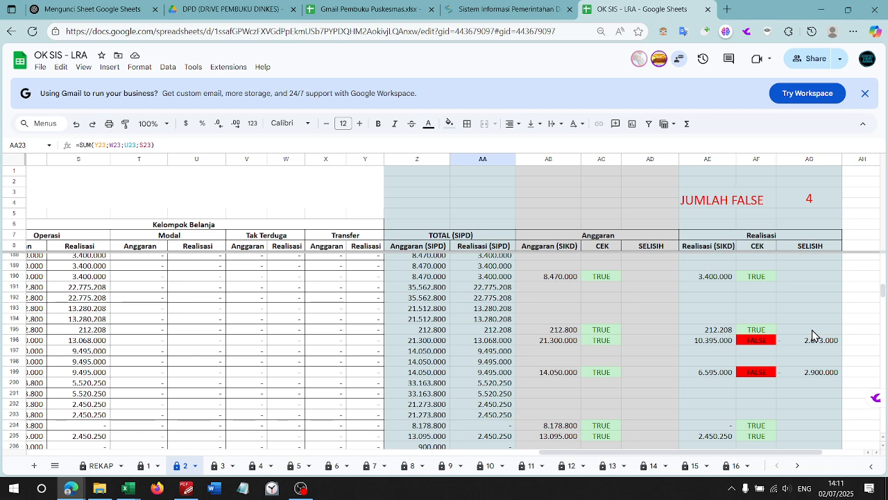
{"action": "scroll", "coordinate": [809, 336], "scroll_direction": "down", "scroll_amount": 10}
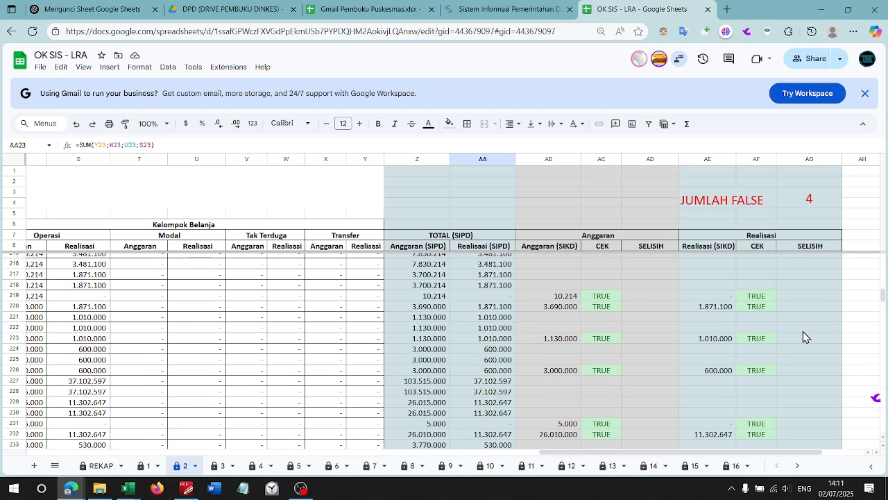
{"action": "scroll", "coordinate": [803, 331], "scroll_direction": "down", "scroll_amount": 6}
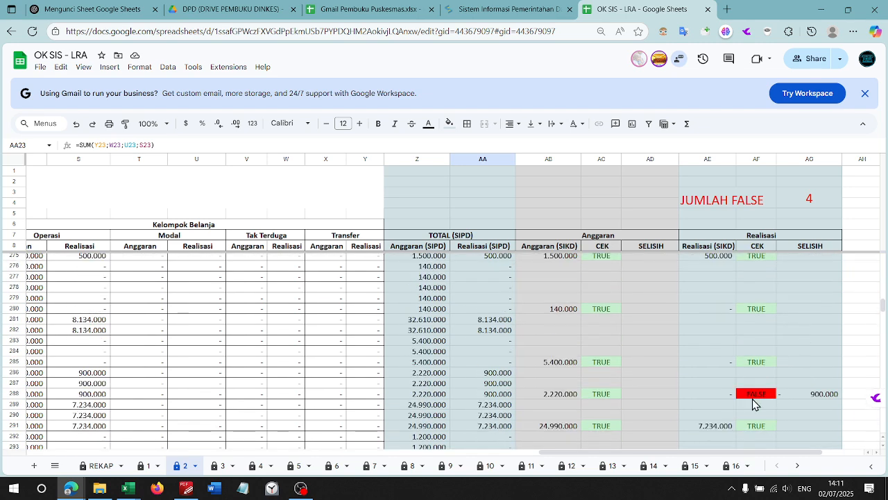
{"action": "left_click", "coordinate": [704, 394]}
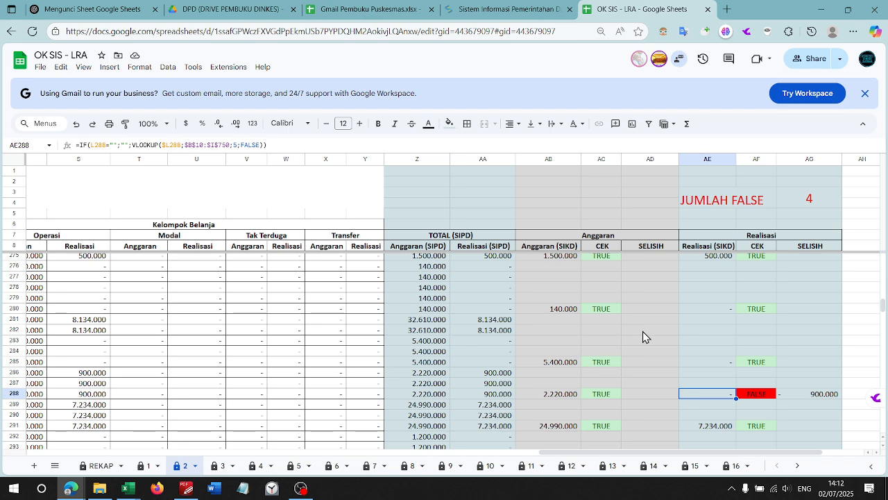
{"action": "left_click", "coordinate": [550, 400]}
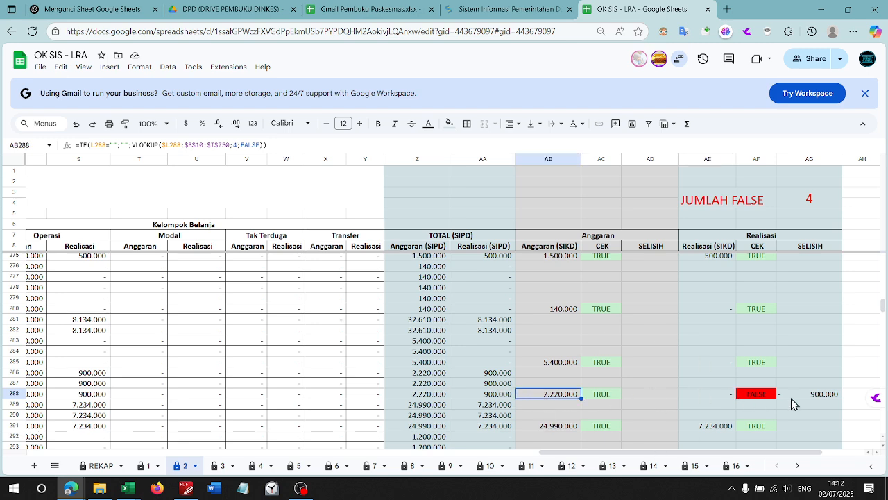
{"action": "left_click", "coordinate": [710, 400]}
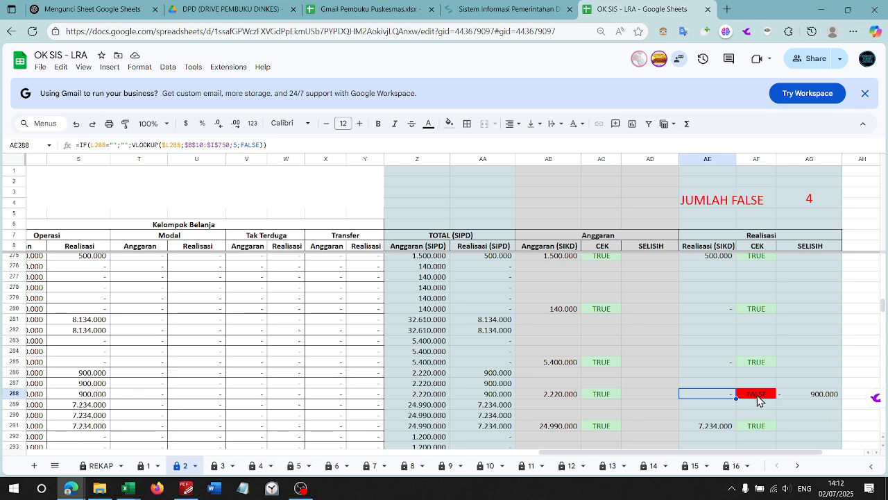
Step: Check the rest of the CEK columns to the end of the data, and revisit the SELISIH values in rows 196 and 199
{"action": "scroll", "coordinate": [727, 415], "scroll_direction": "down", "scroll_amount": 10}
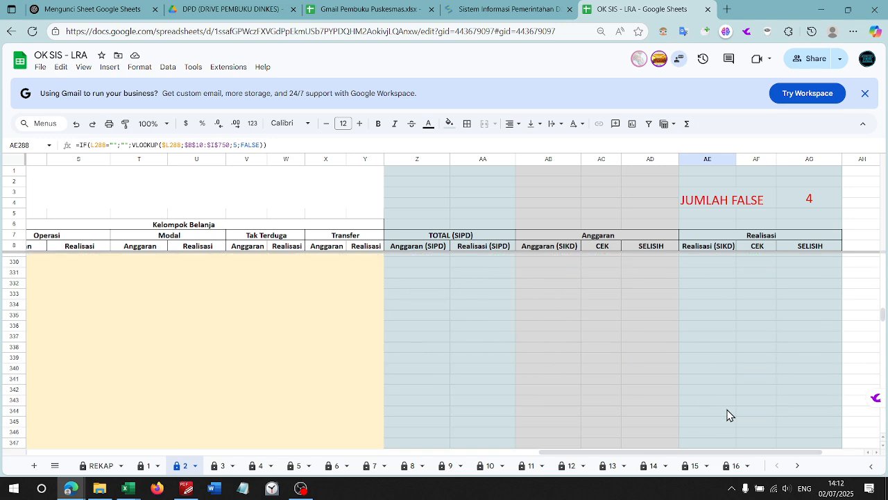
{"action": "scroll", "coordinate": [727, 416], "scroll_direction": "up", "scroll_amount": 10}
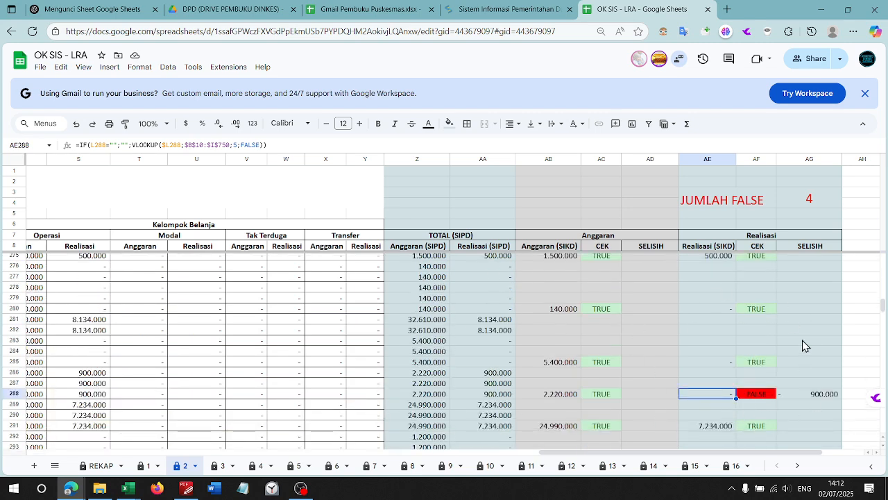
{"action": "scroll", "coordinate": [719, 269], "scroll_direction": "up", "scroll_amount": 9}
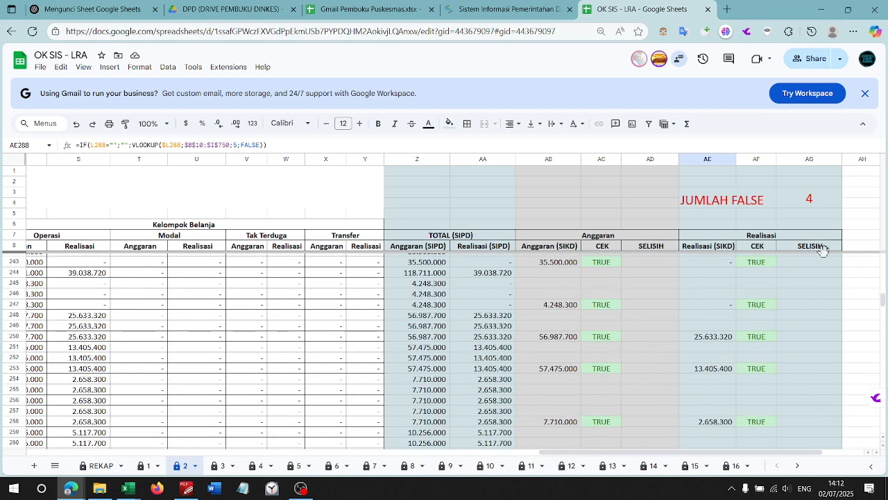
{"action": "scroll", "coordinate": [832, 340], "scroll_direction": "up", "scroll_amount": 9}
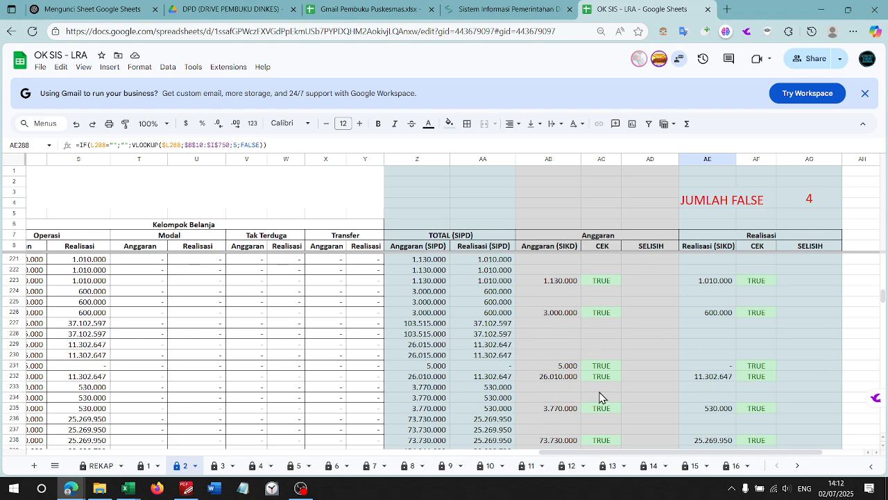
{"action": "scroll", "coordinate": [601, 397], "scroll_direction": "up", "scroll_amount": 5}
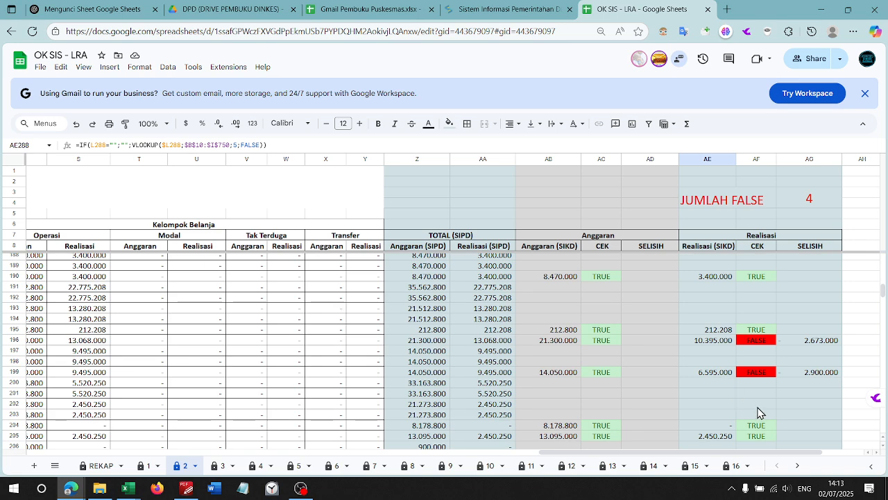
{"action": "left_click", "coordinate": [870, 454]}
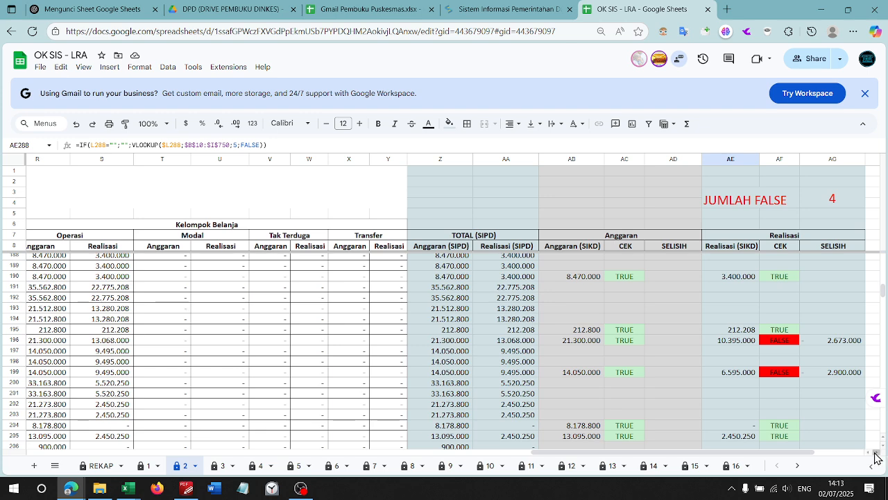
{"action": "left_click", "coordinate": [870, 453]}
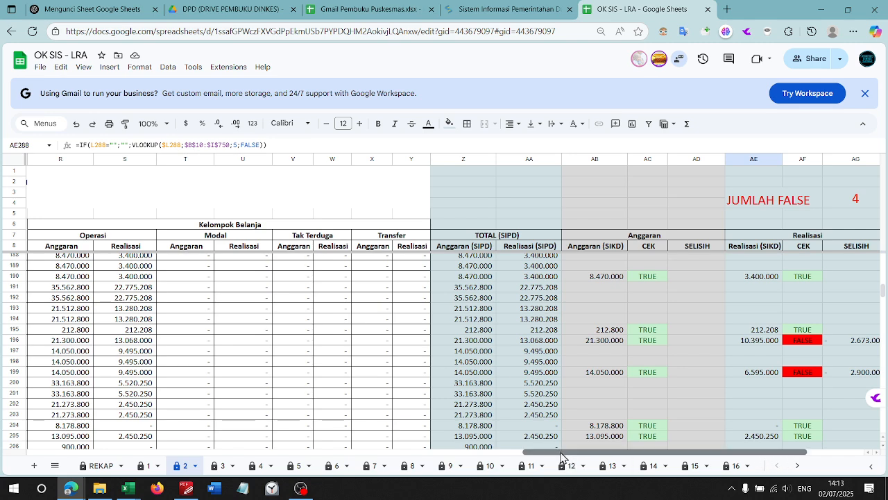
{"action": "left_click_drag", "start_coordinate": [565, 458], "coordinate": [597, 437]}
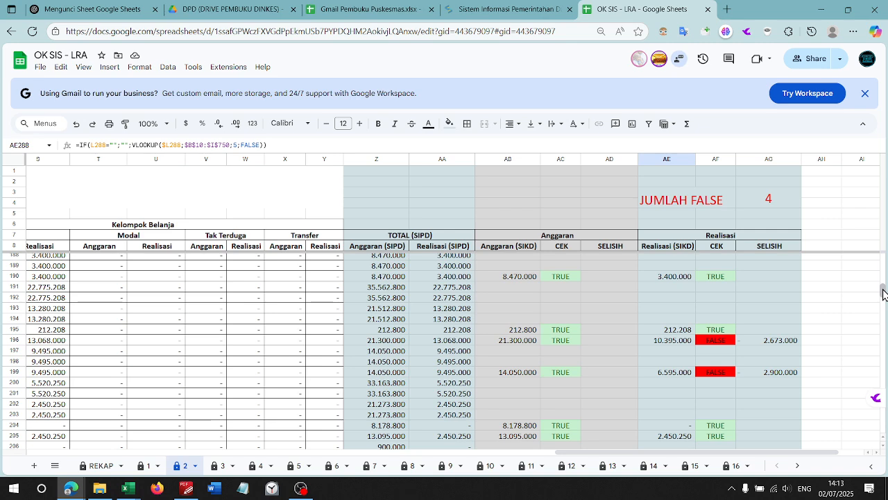
{"action": "left_click_drag", "start_coordinate": [883, 293], "coordinate": [886, 243]}
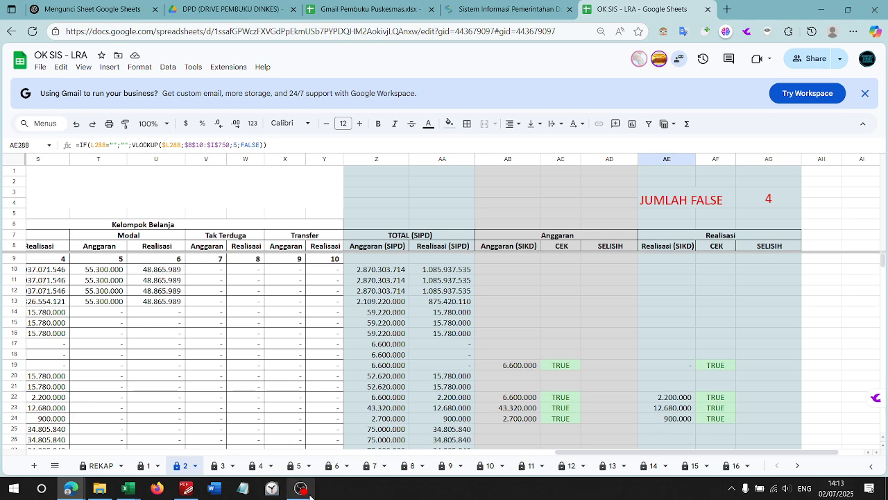
{"action": "mouse_move", "coordinate": [310, 497]}
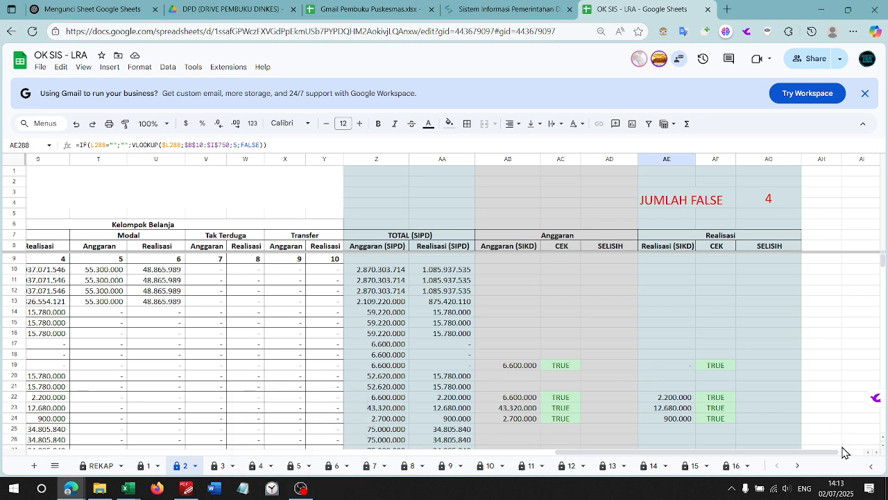
{"action": "left_click_drag", "start_coordinate": [827, 452], "coordinate": [397, 446]}
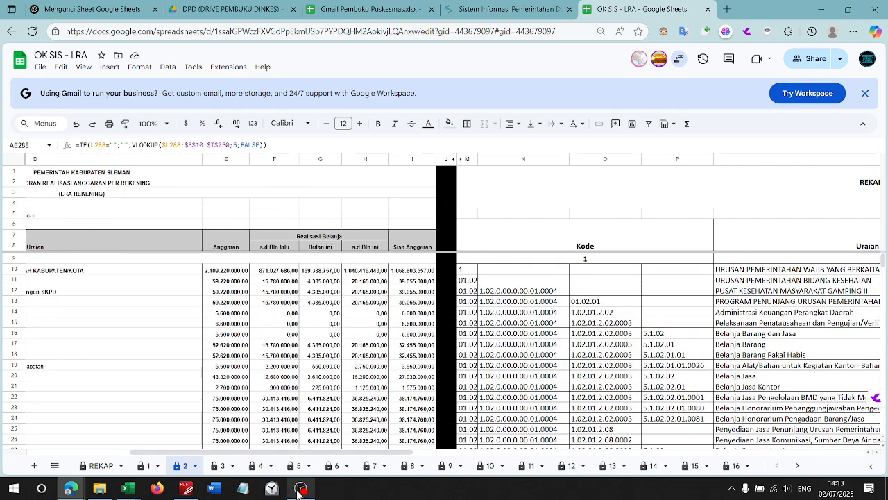